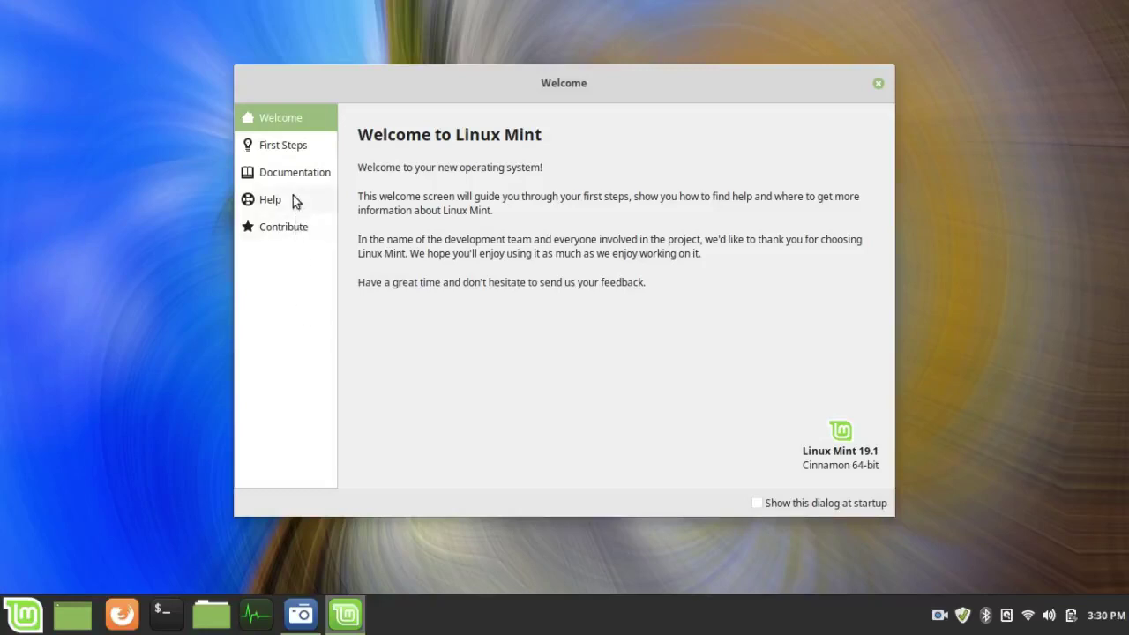
# - Look through the First Steps page down to the Traditional and Modern desktop layouts, and close the welcome screen
pyautogui.click(292, 145)
pyautogui.moveTo(888, 214); pyautogui.dragTo(869, 304)
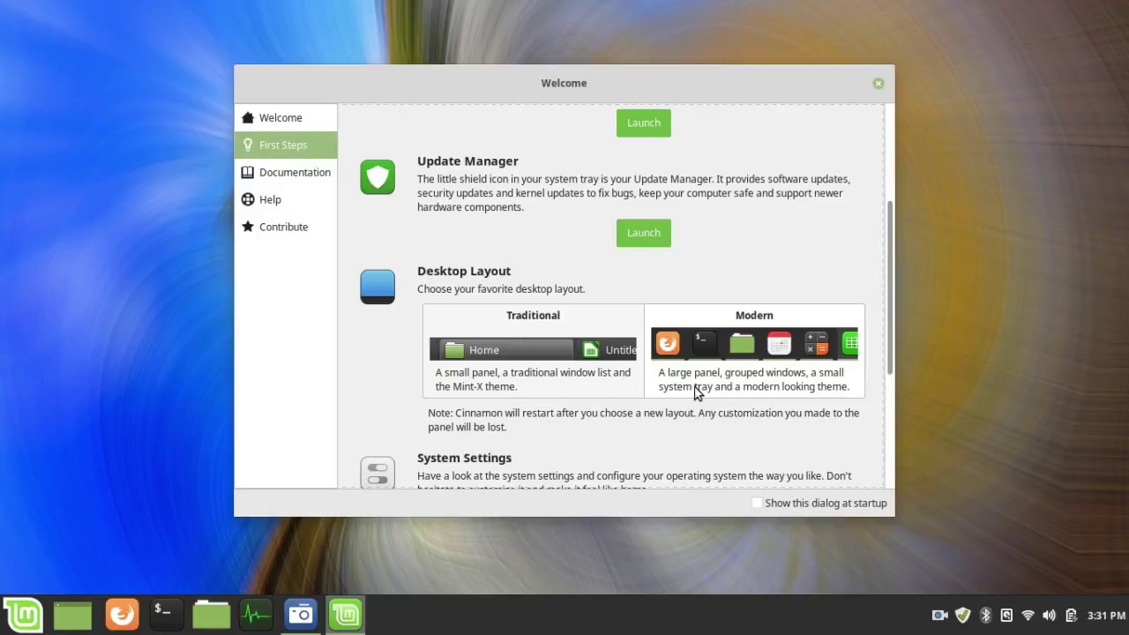
pyautogui.click(882, 85)
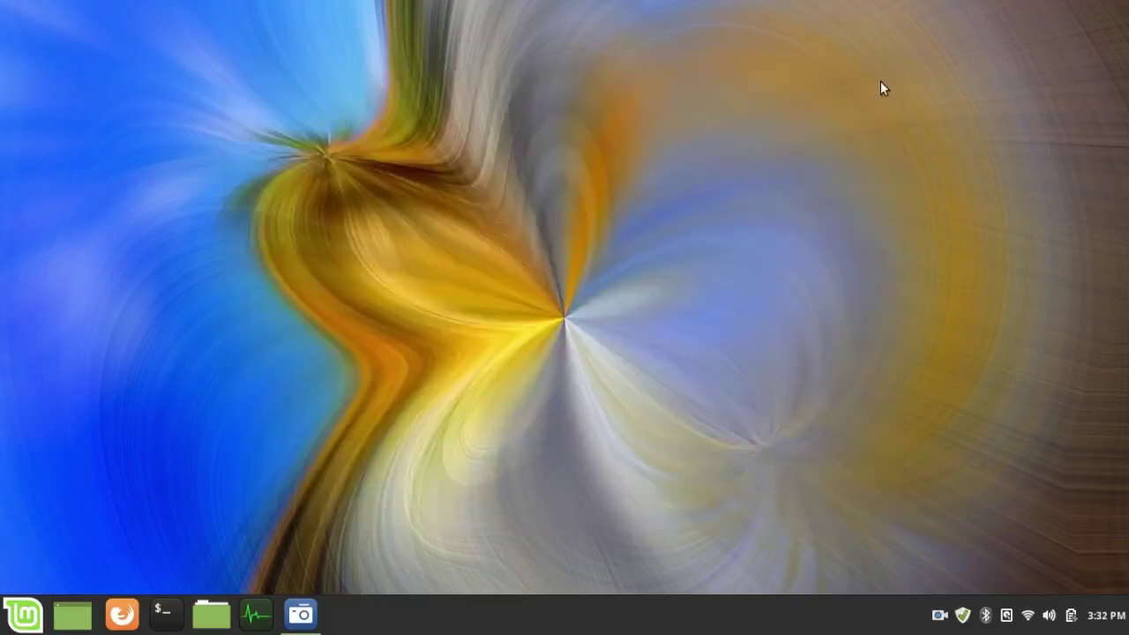
# - Set the bottom panel's height to 32 in the panel settings and close them
pyautogui.rightClick(379, 628)
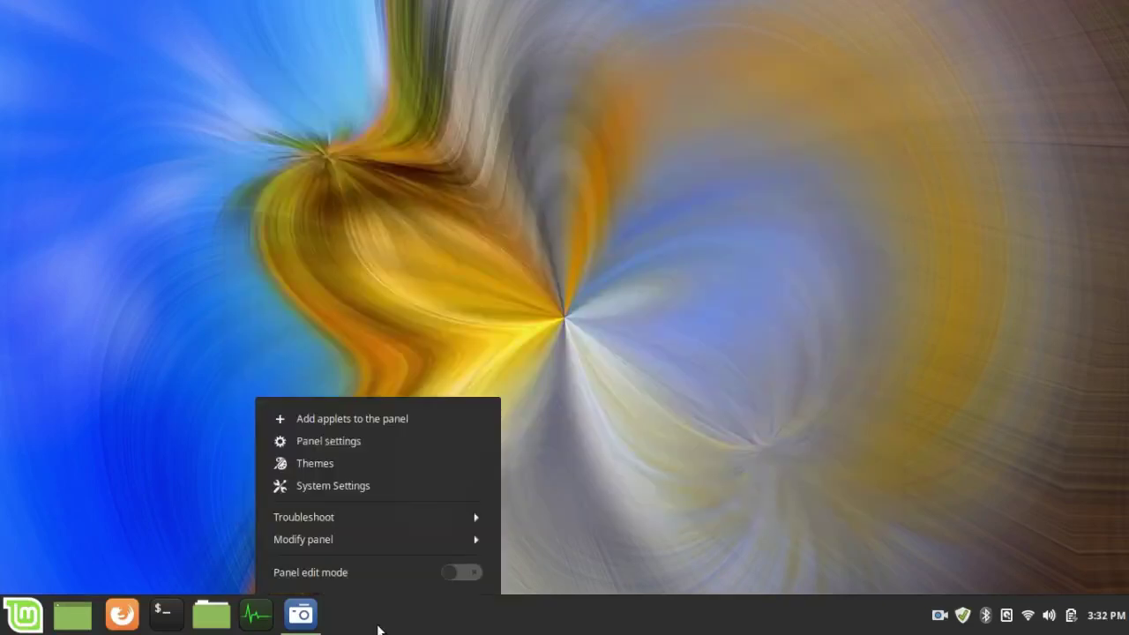
pyautogui.click(358, 540)
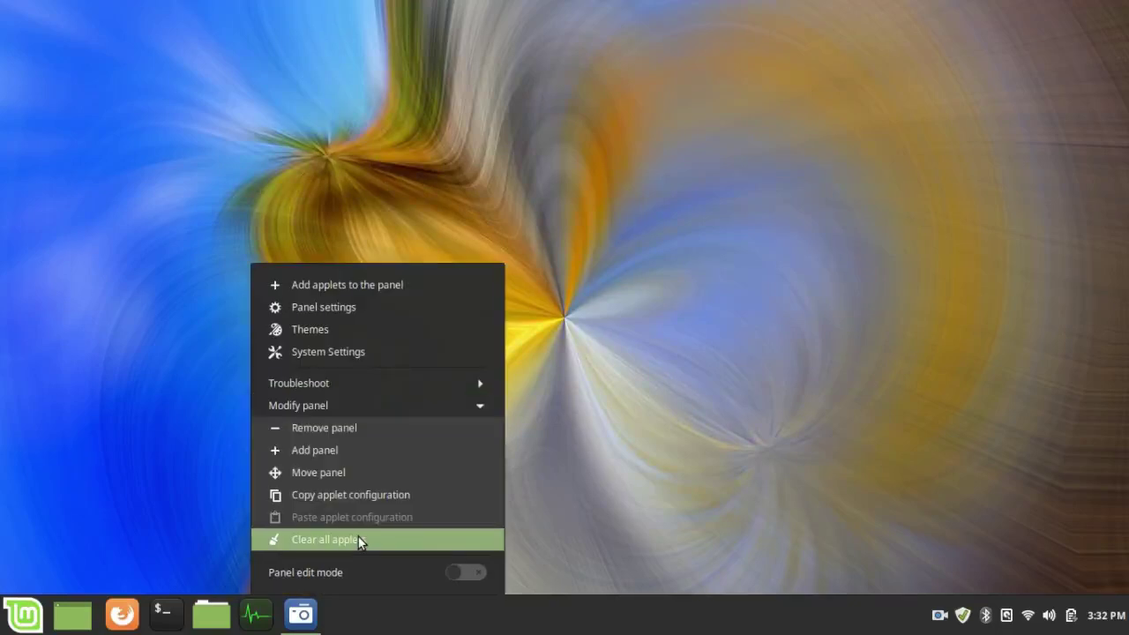
pyautogui.click(335, 309)
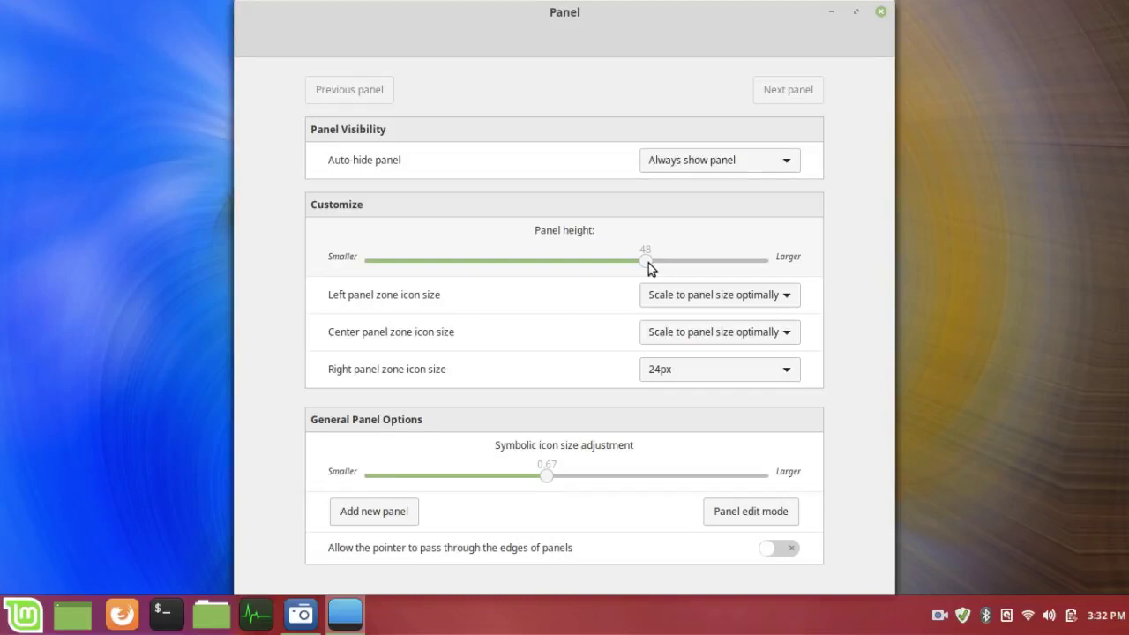
pyautogui.moveTo(650, 265); pyautogui.dragTo(494, 266)
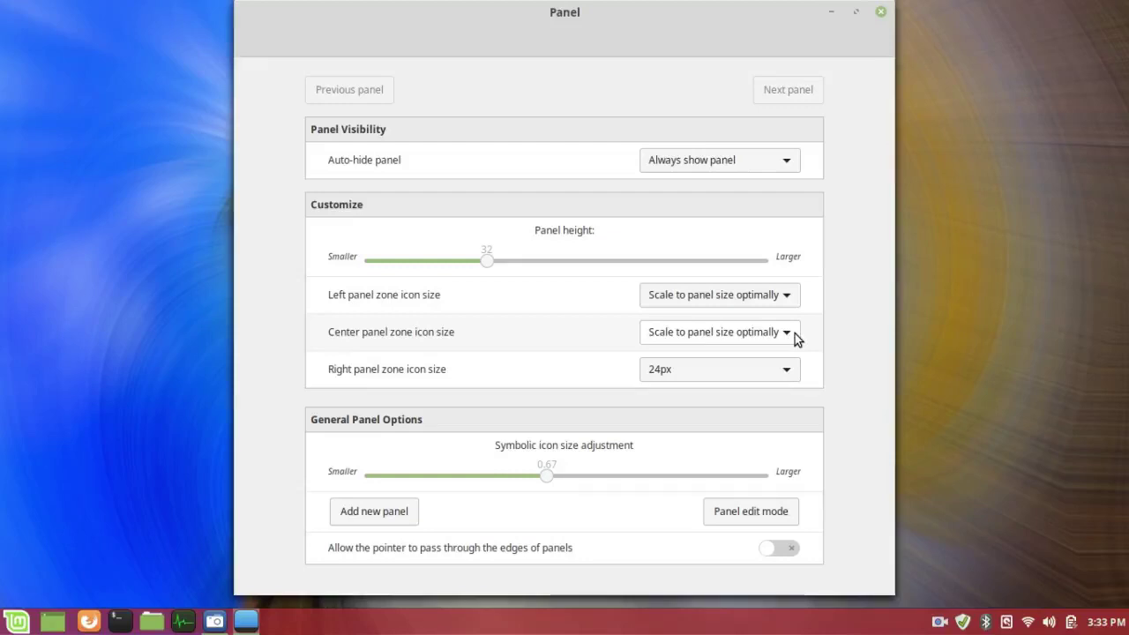
pyautogui.click(881, 21)
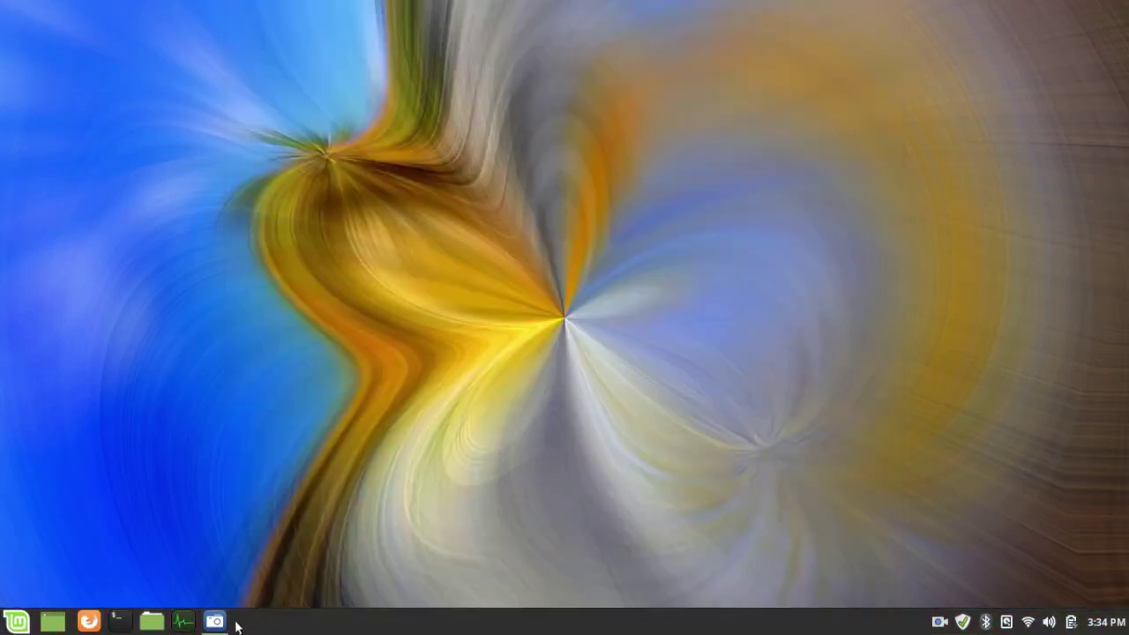
# - Preview the SimpleScreenRecorder window from its panel entry, bring it up, and minimize it again
pyautogui.moveTo(213, 624)
pyautogui.moveTo(216, 623)
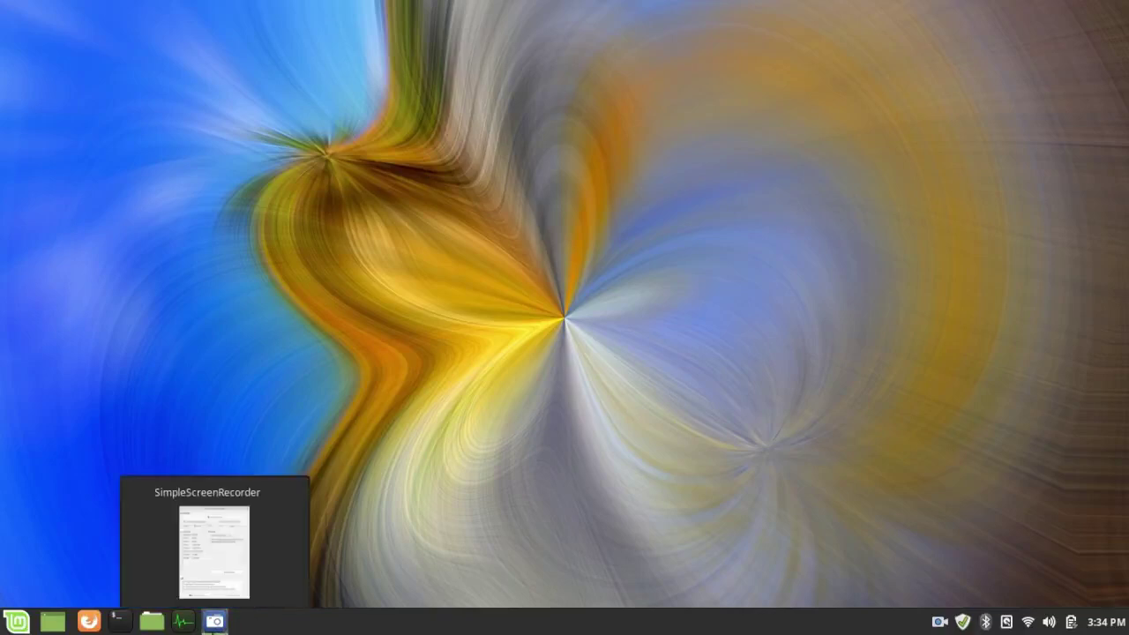
pyautogui.click(211, 624)
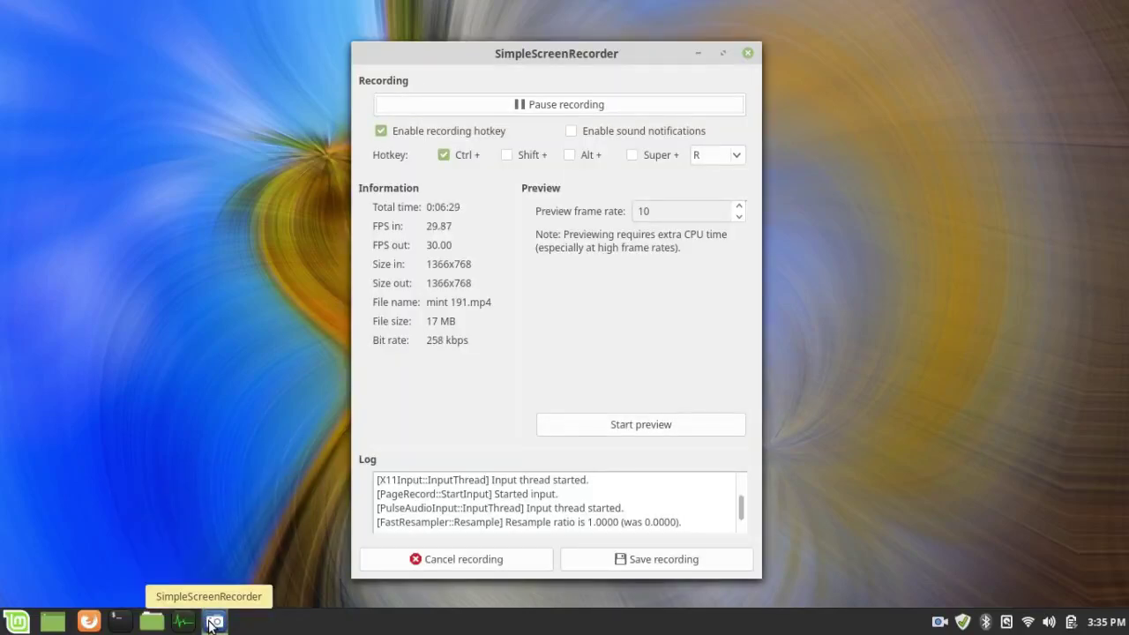
pyautogui.click(212, 624)
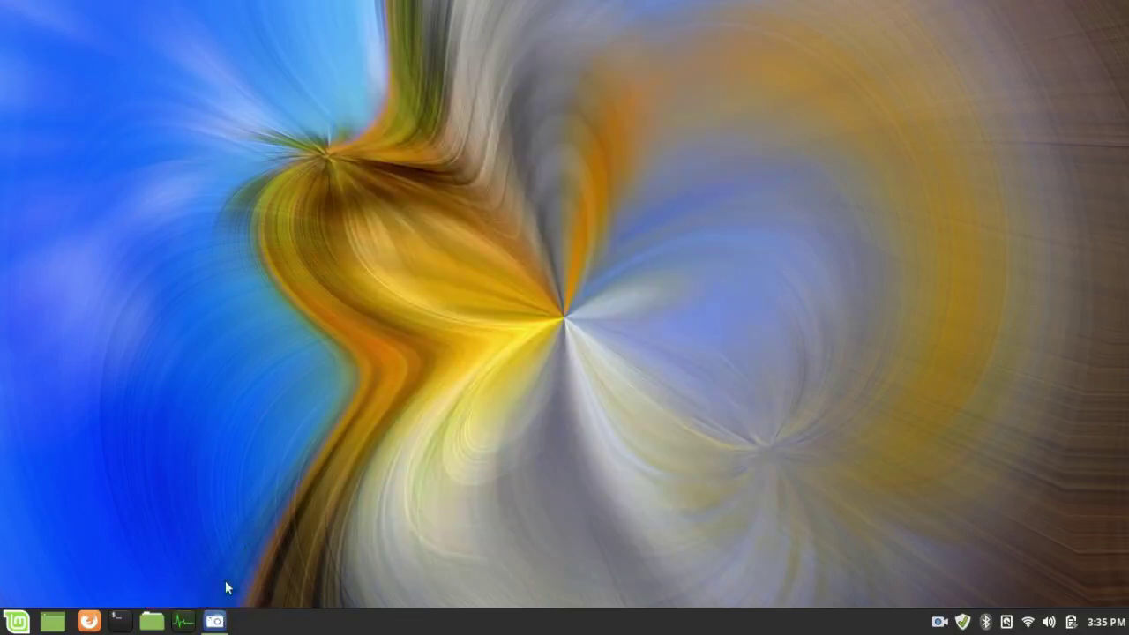
# - Configure the Grouped window list applet to use Window title as the button label for its application buttons
pyautogui.moveTo(219, 622)
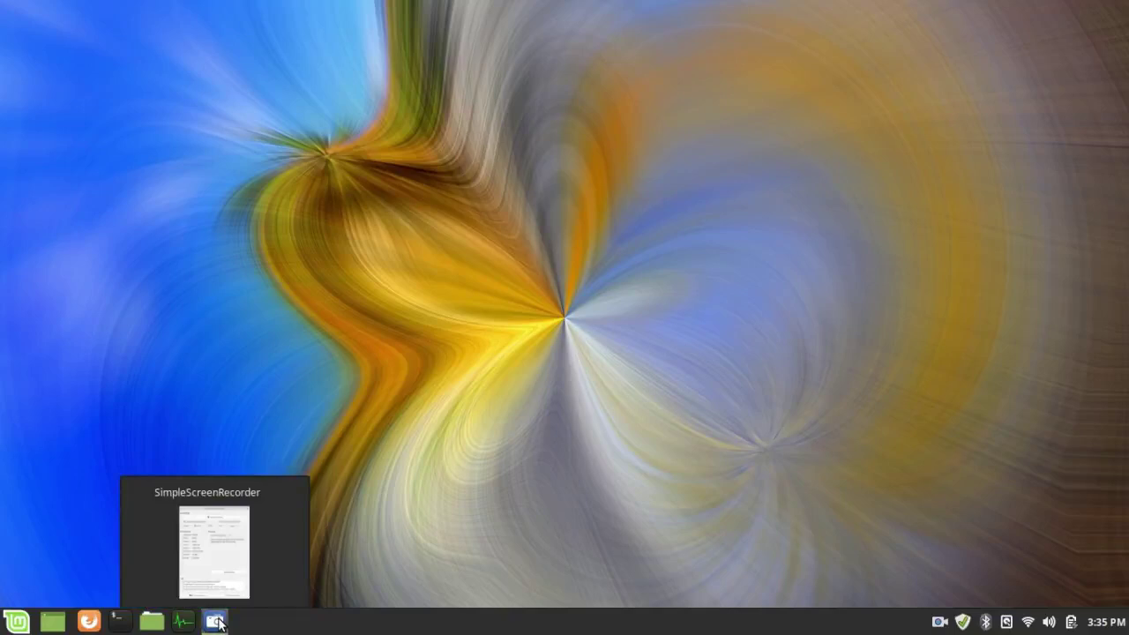
pyautogui.rightClick(219, 621)
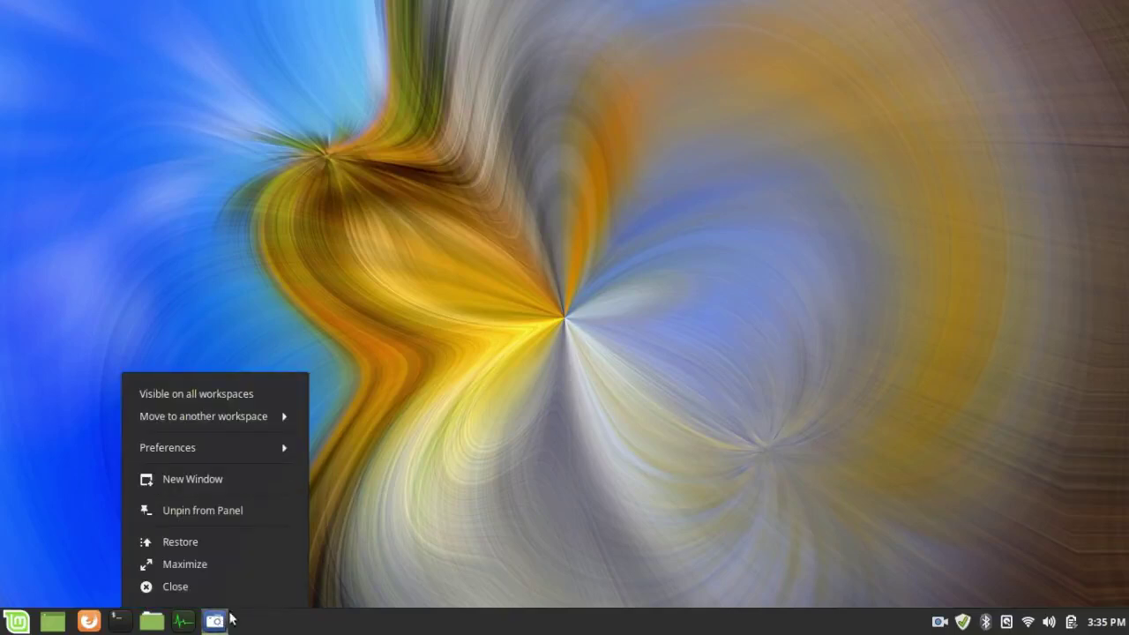
pyautogui.click(225, 450)
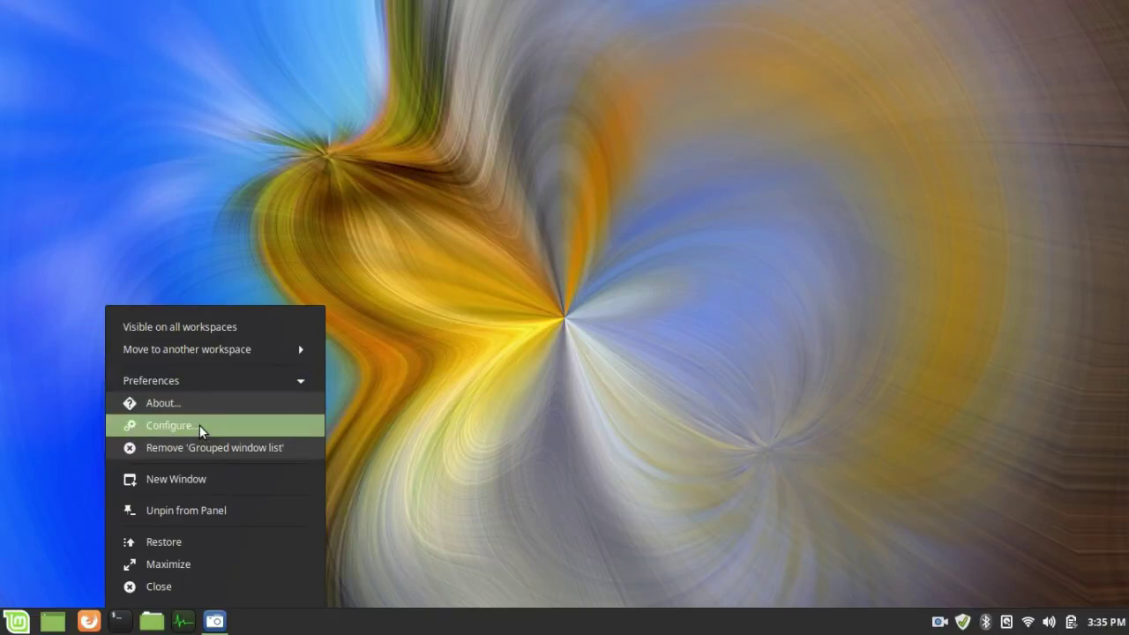
pyautogui.click(201, 427)
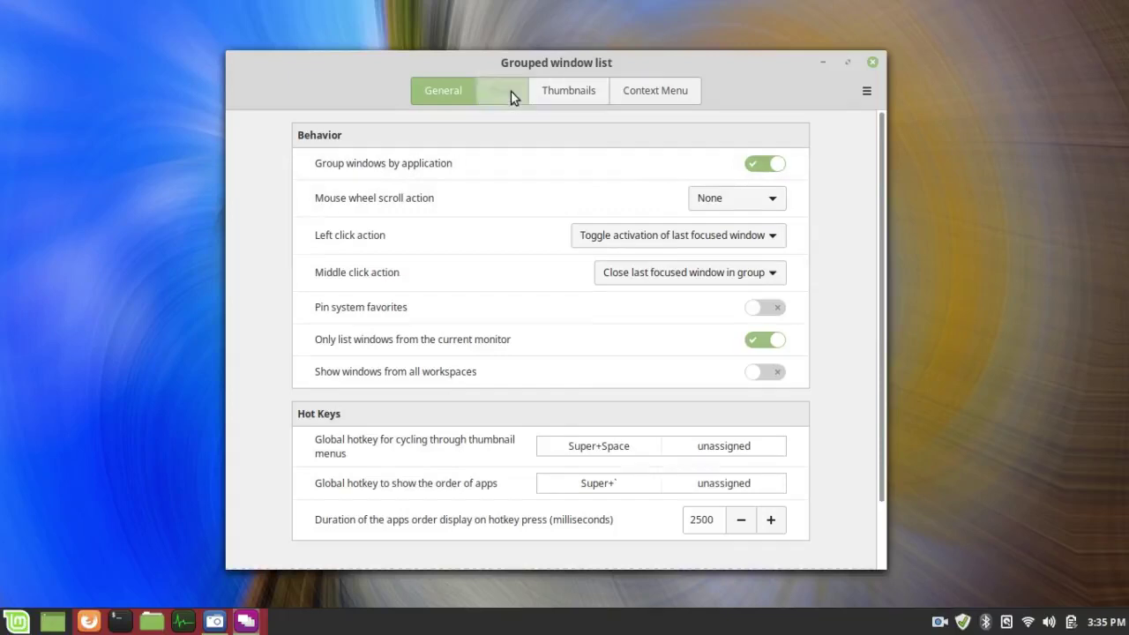
pyautogui.click(511, 91)
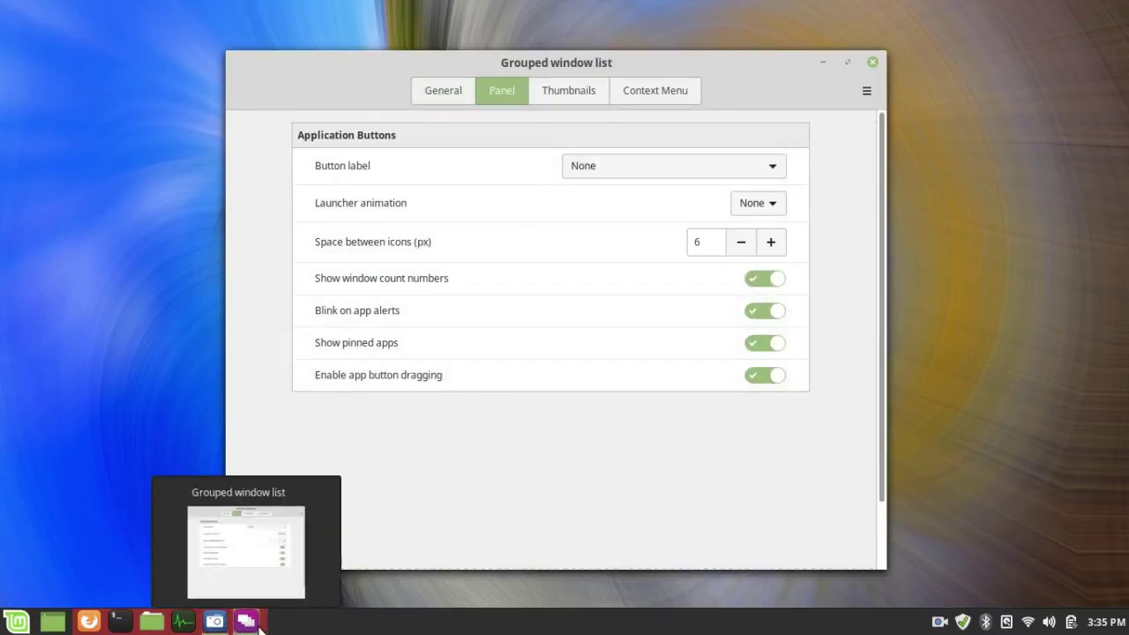
pyautogui.moveTo(218, 623)
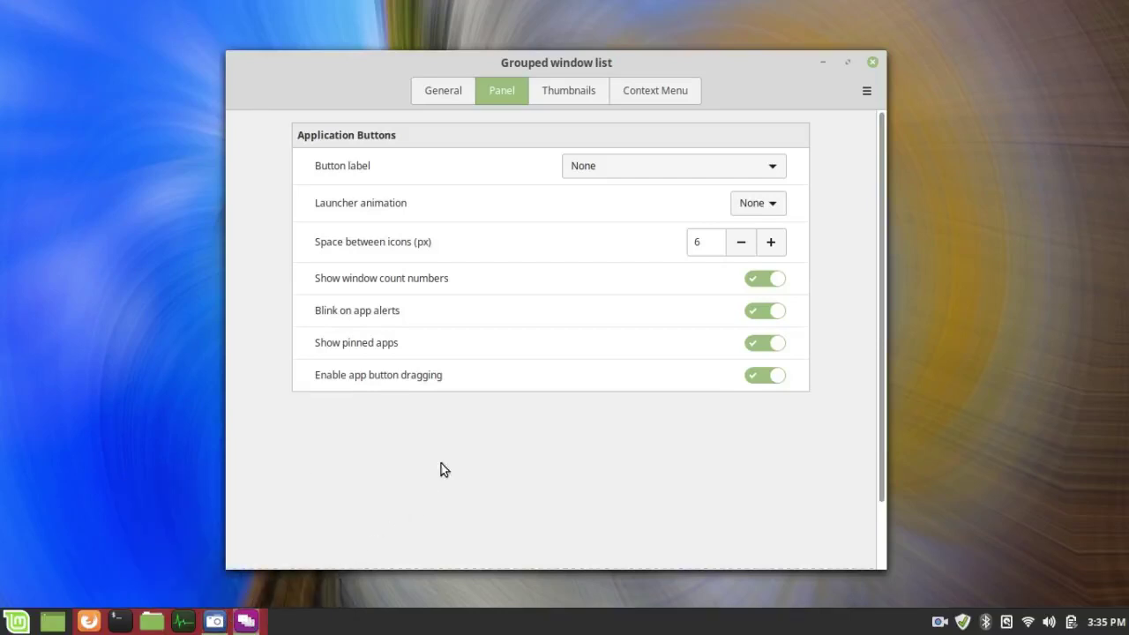
pyautogui.click(773, 170)
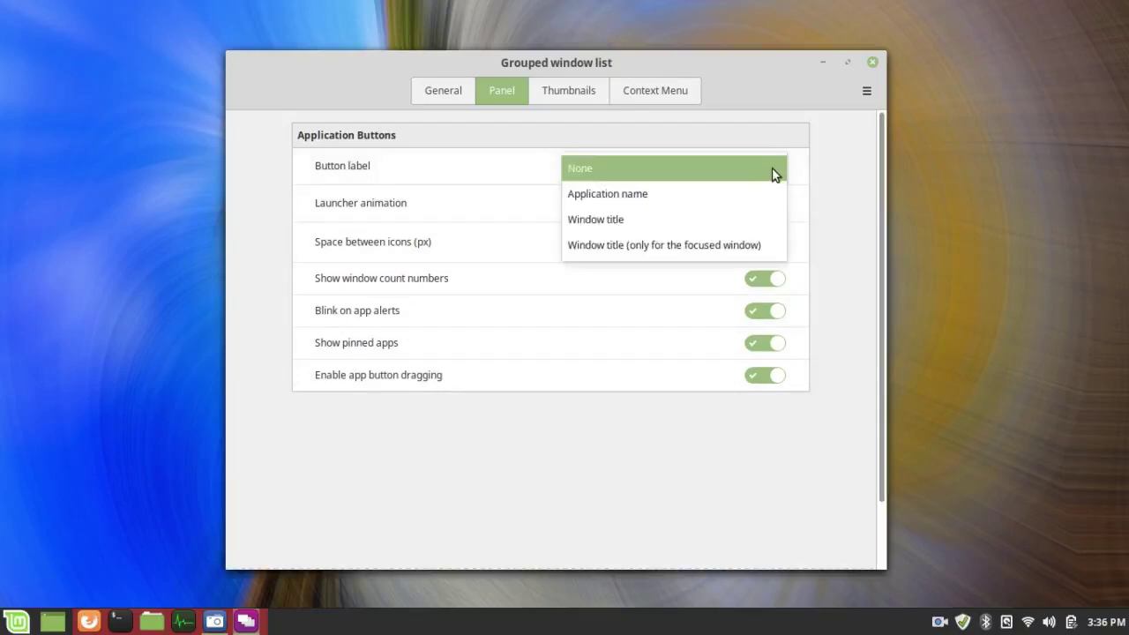
pyautogui.click(672, 229)
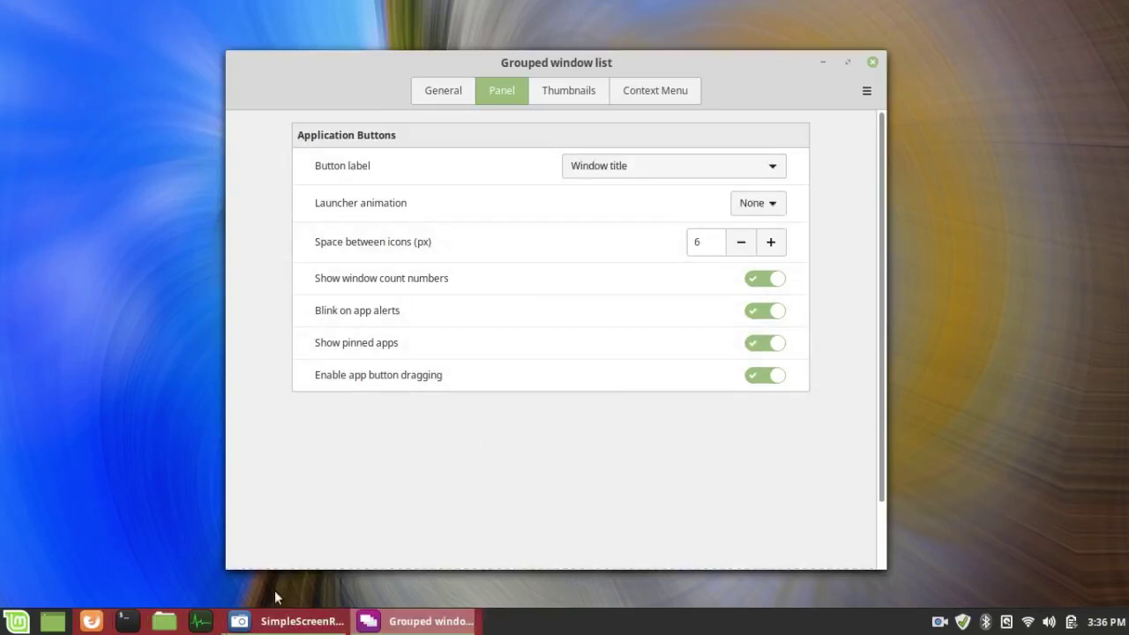
# - Preview the labelled window buttons, review the applet's thumbnail, context menu and general options, and close its configuration
pyautogui.moveTo(270, 628)
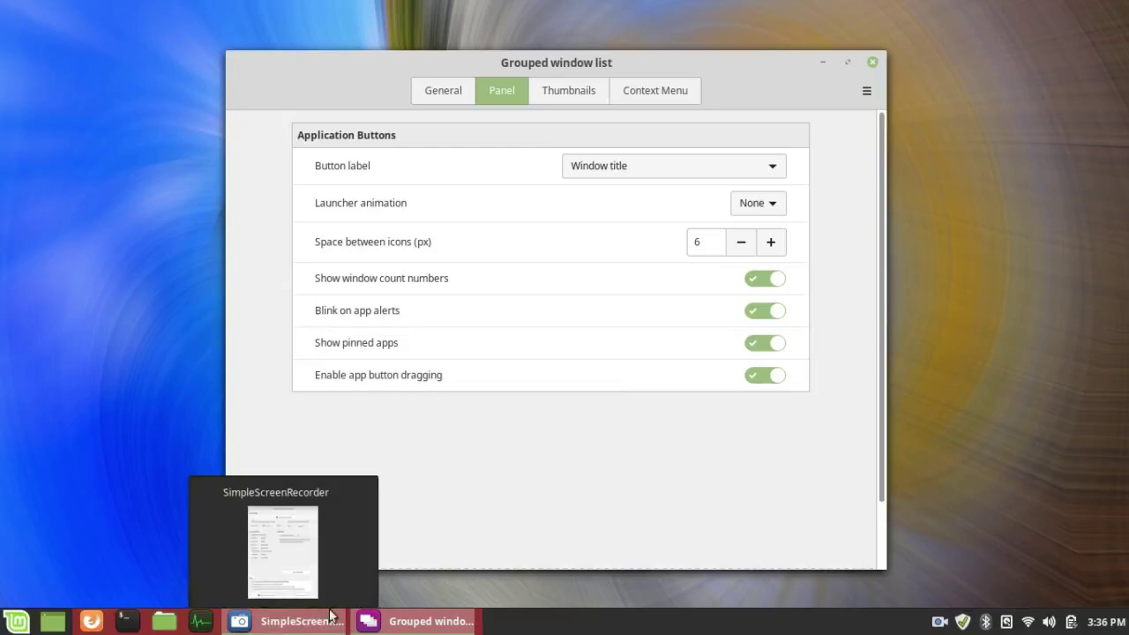
pyautogui.moveTo(418, 630)
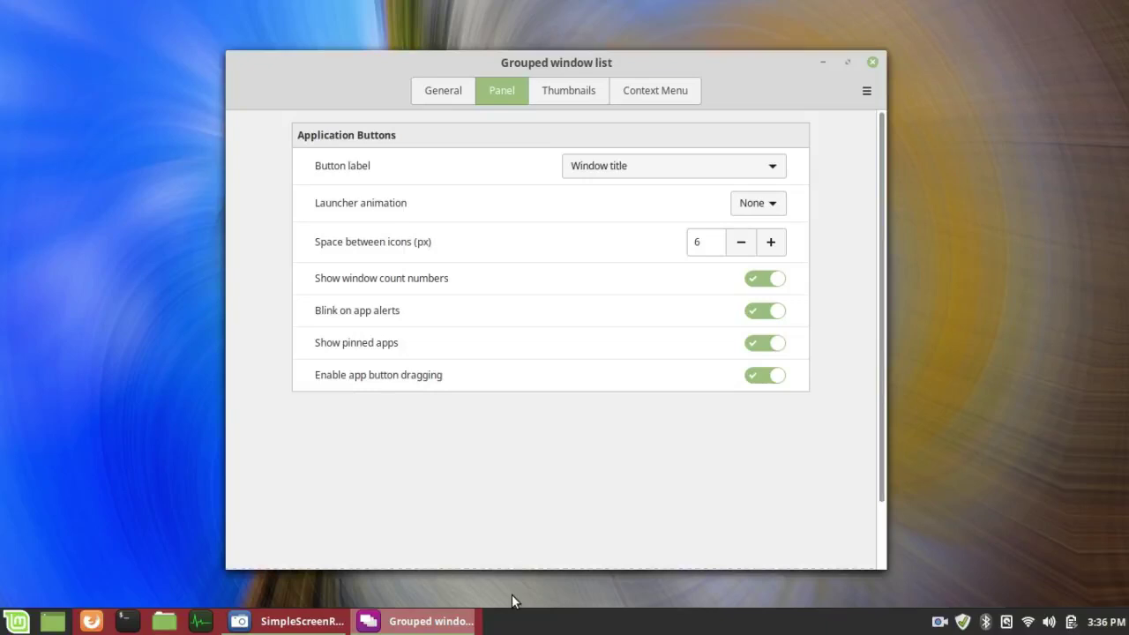
pyautogui.click(571, 90)
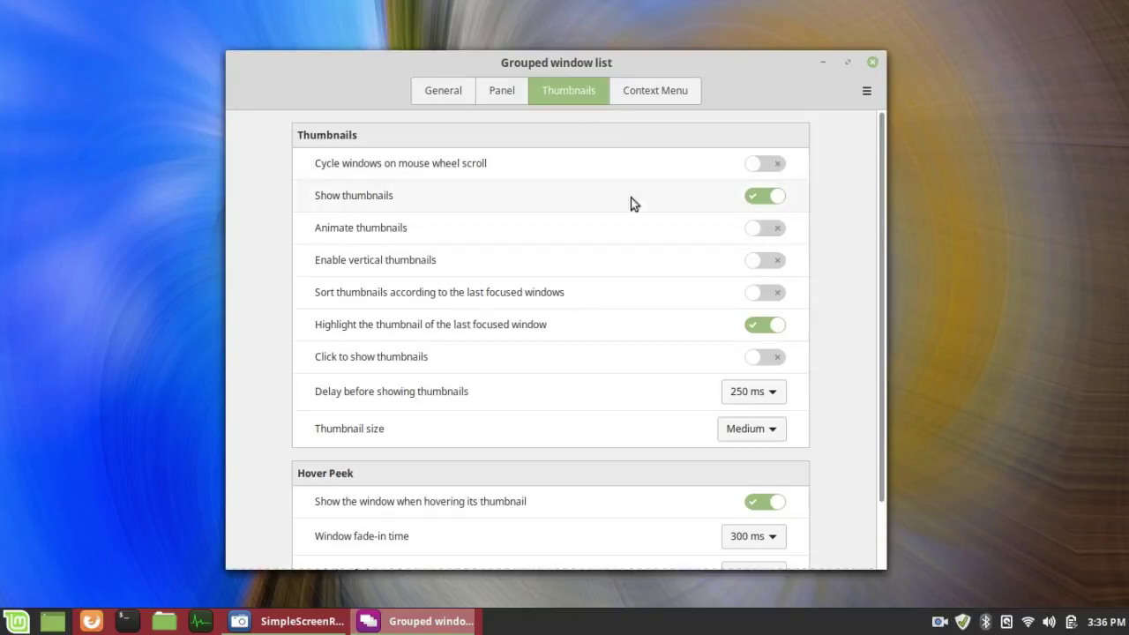
pyautogui.click(644, 95)
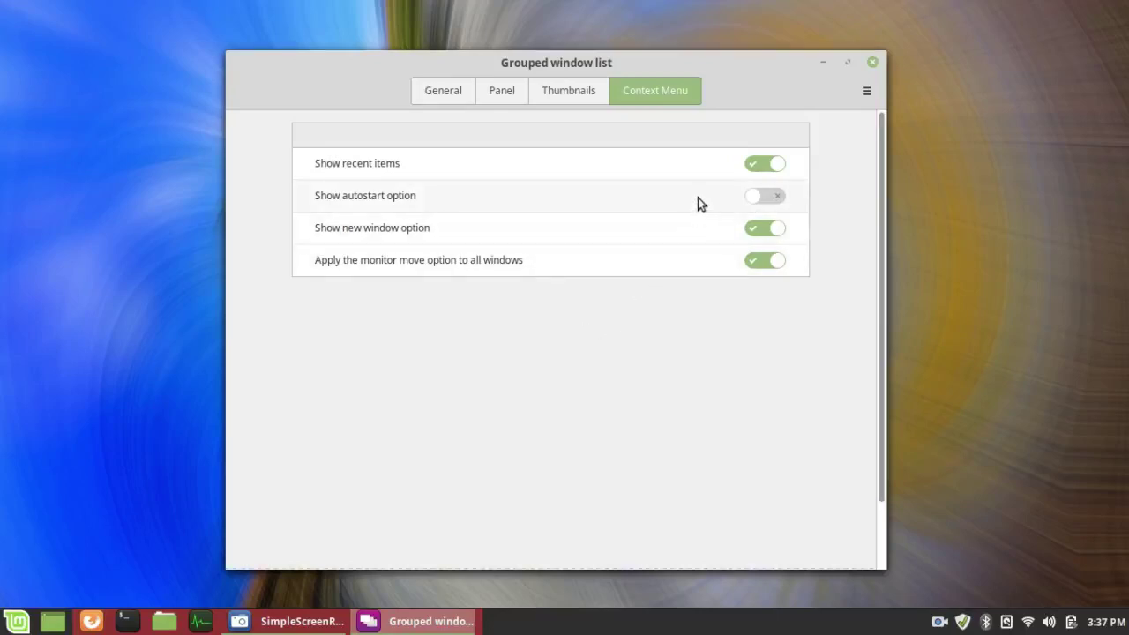
pyautogui.click(451, 92)
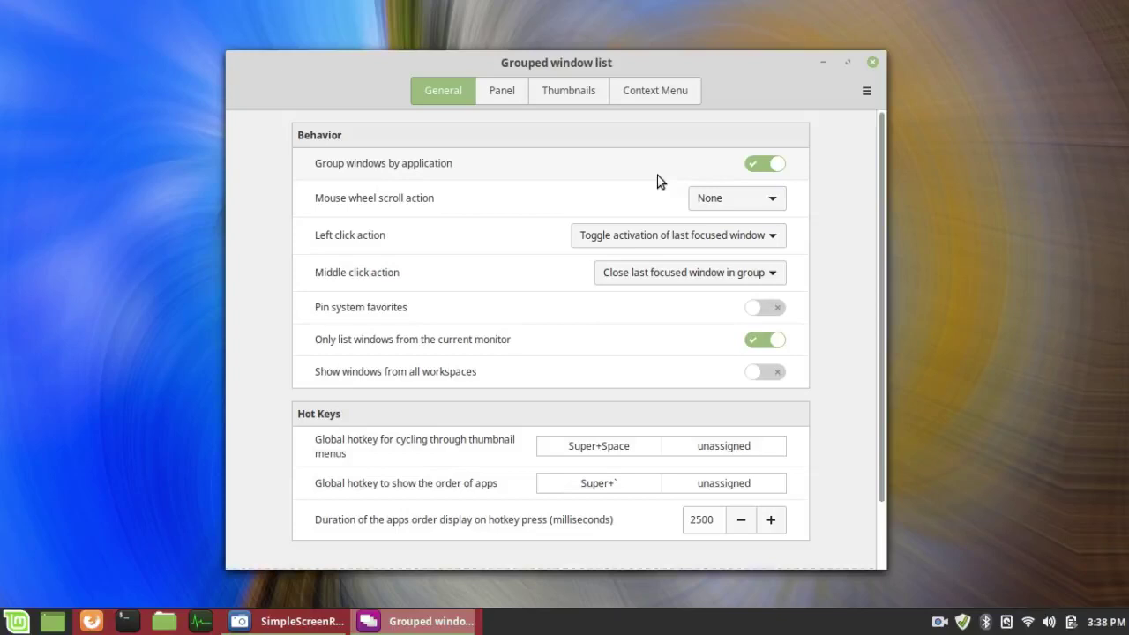
pyautogui.click(873, 63)
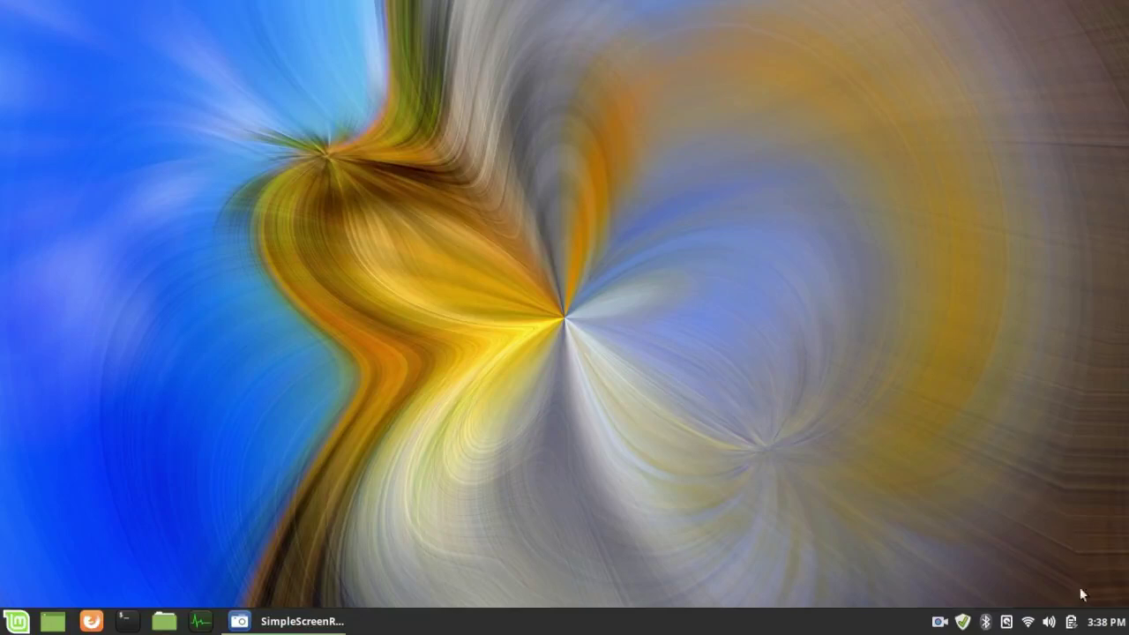
# - In the Date and Time Settings, try the 24h clock and switch it back off, and turn on displaying the date
pyautogui.click(1104, 627)
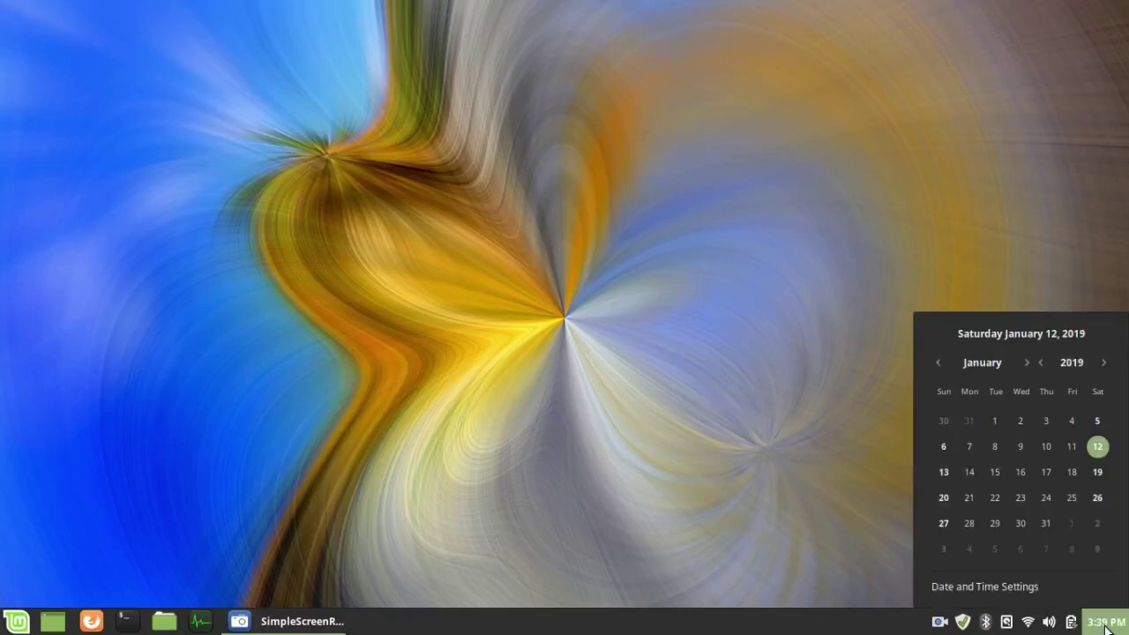
pyautogui.click(1019, 588)
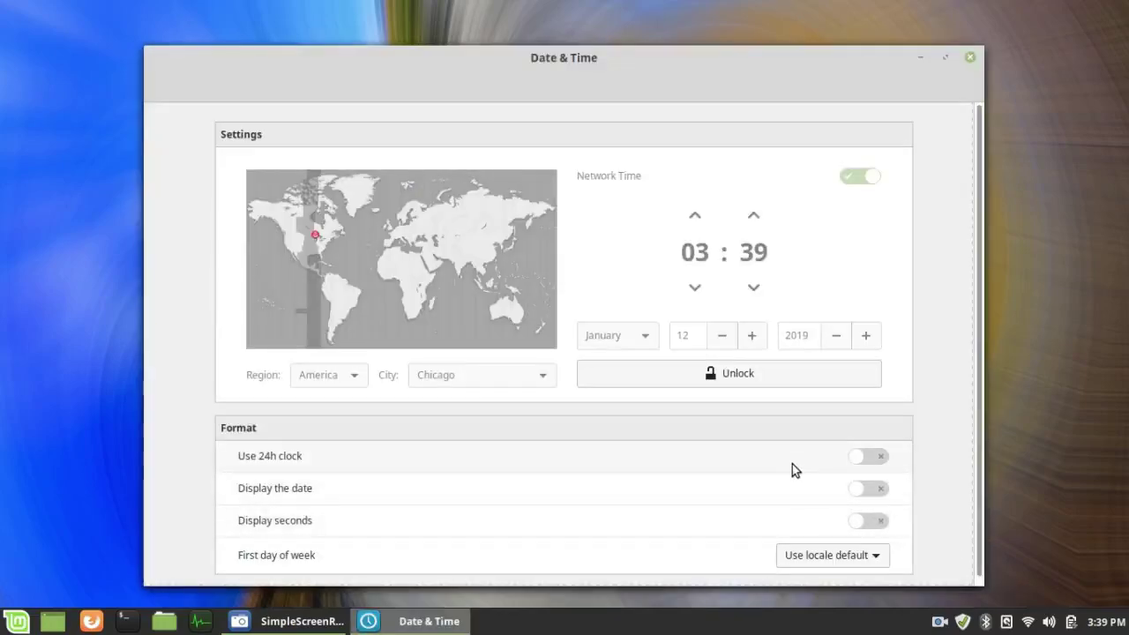
pyautogui.click(881, 458)
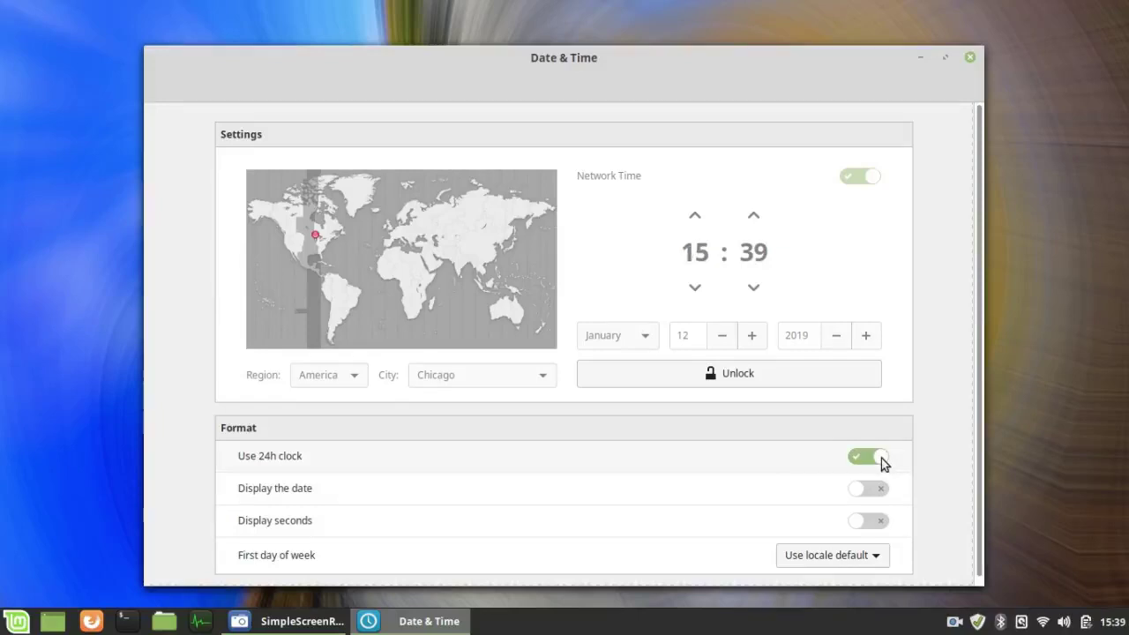
pyautogui.click(855, 458)
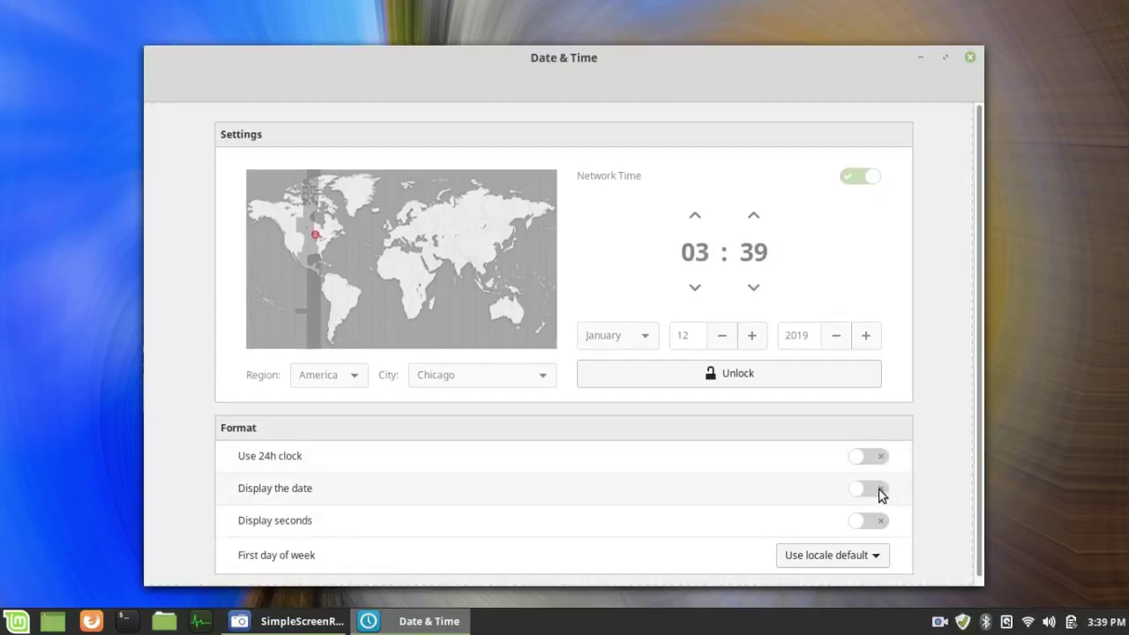
pyautogui.click(879, 492)
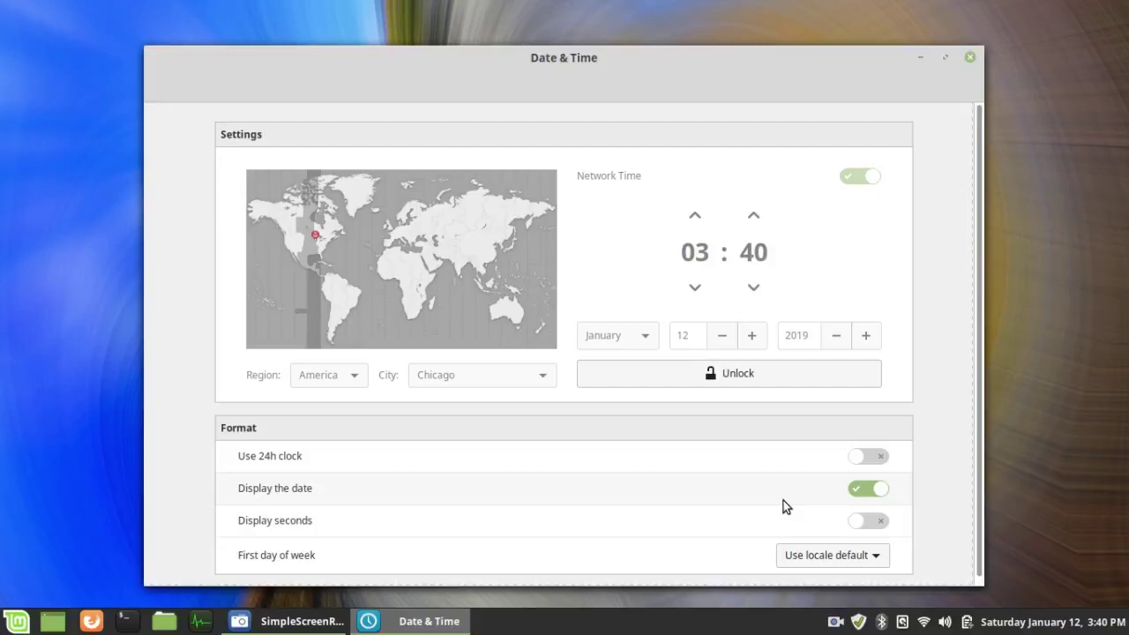
pyautogui.click(969, 56)
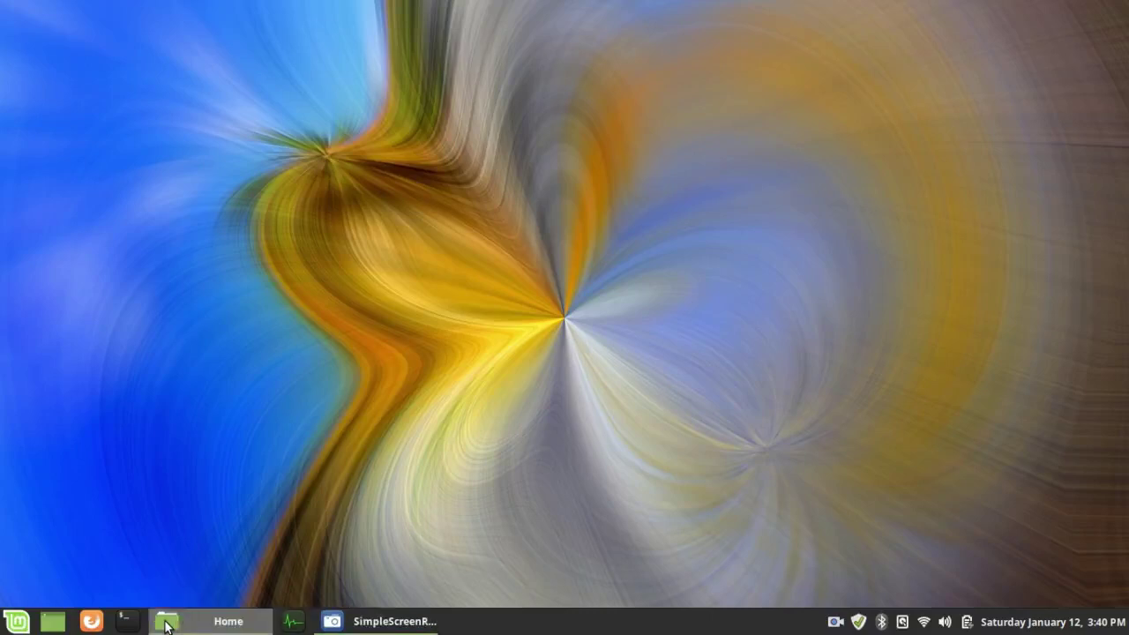
# - Browse the Videos folder inside the home folder in the file manager and close the window
pyautogui.click(165, 624)
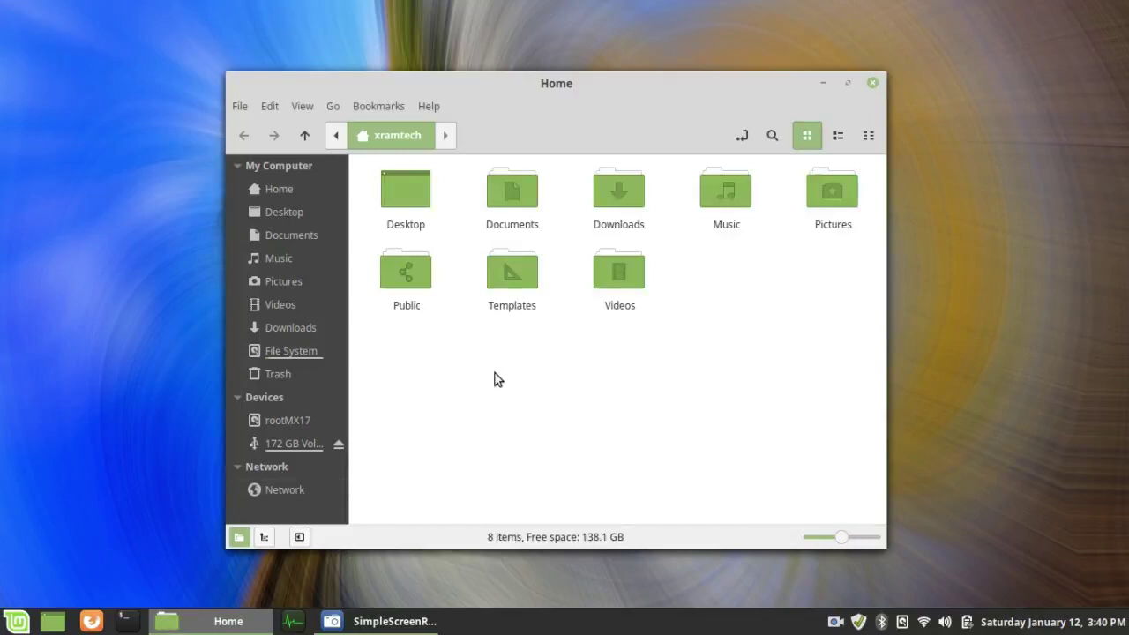
pyautogui.click(619, 290)
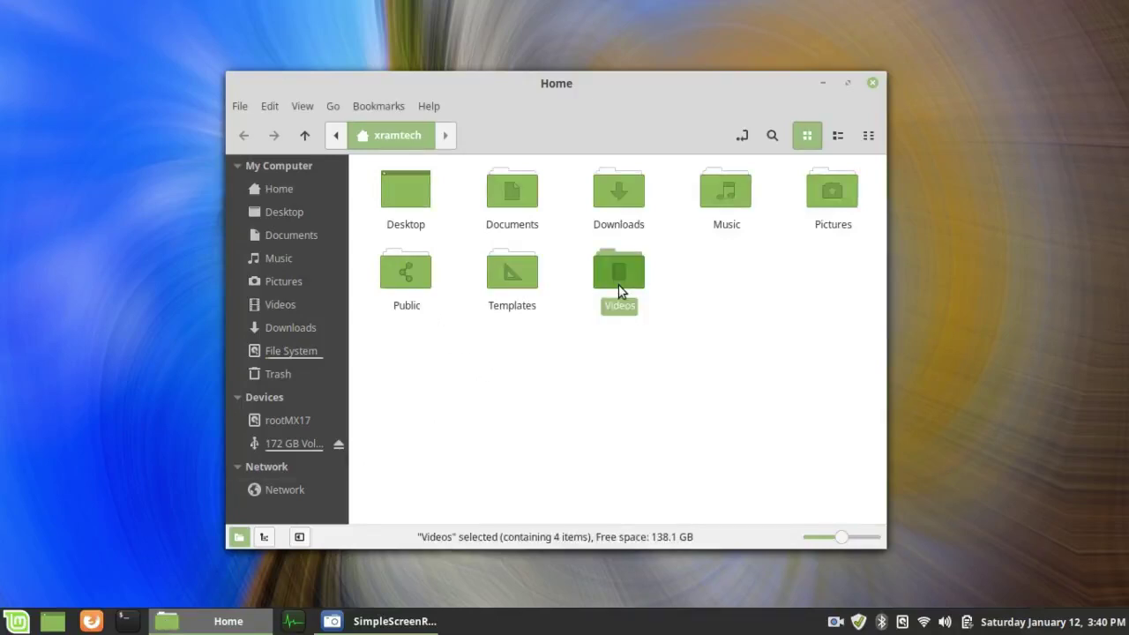
pyautogui.doubleClick(619, 273)
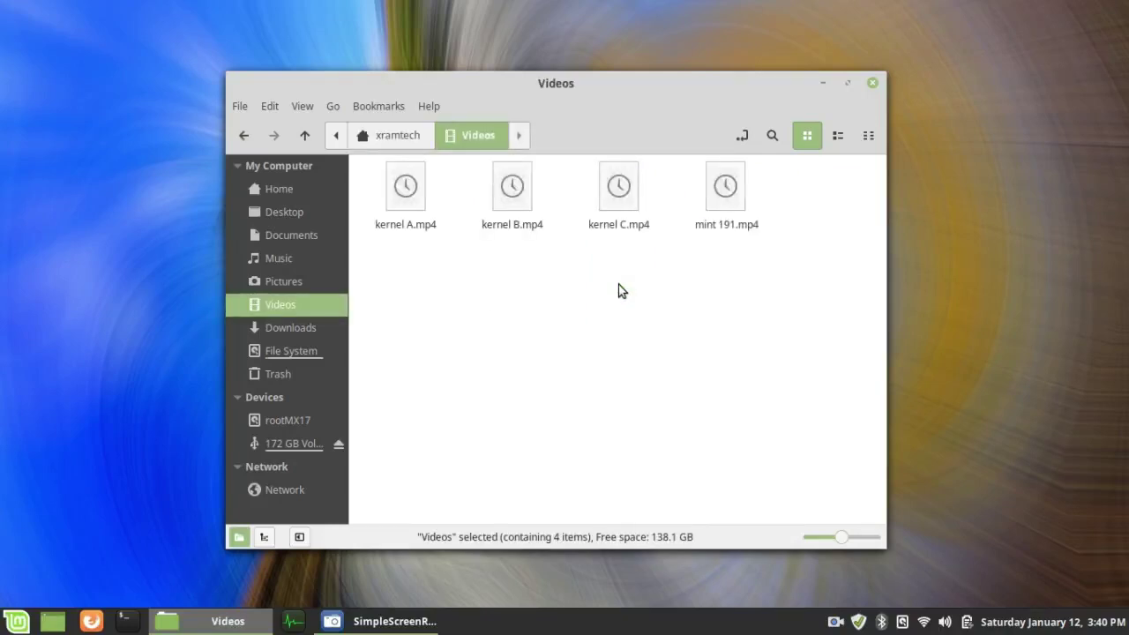
pyautogui.click(872, 85)
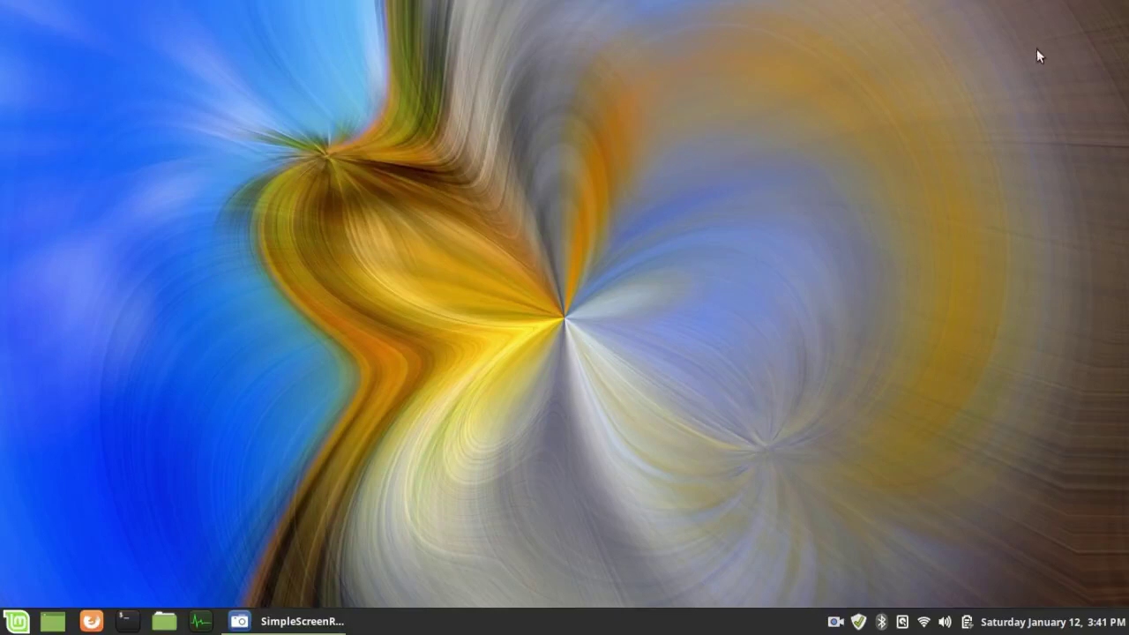
# - Show the overview of all four workspaces, look over Workspace 1 and Workspace 2, and return to the desktop
pyautogui.moveTo(1127, 2)
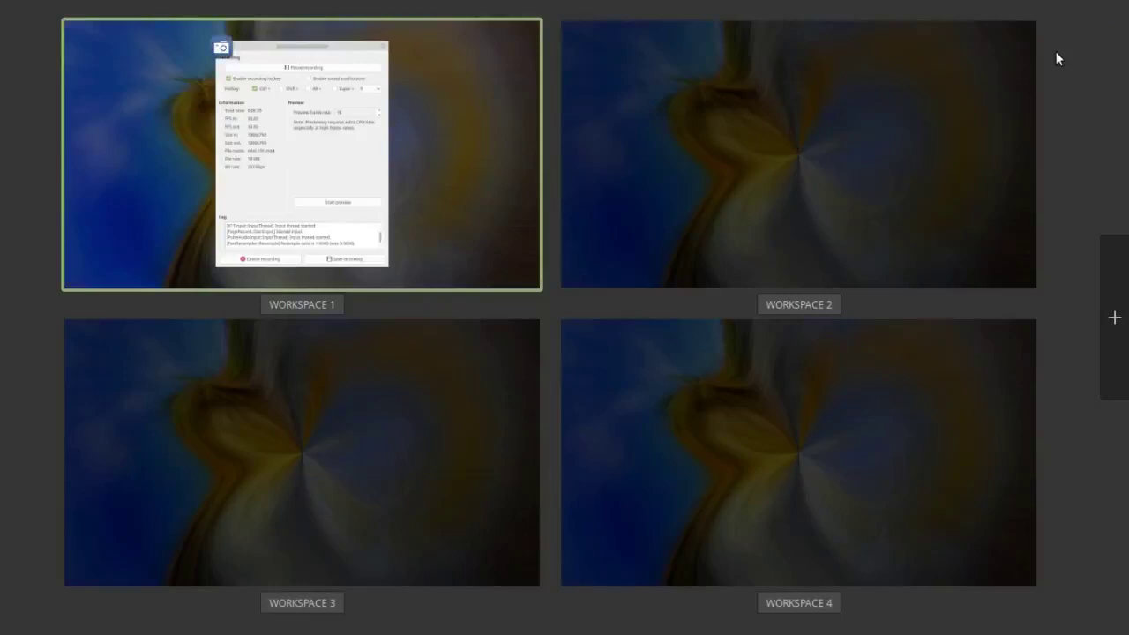
pyautogui.moveTo(980, 51)
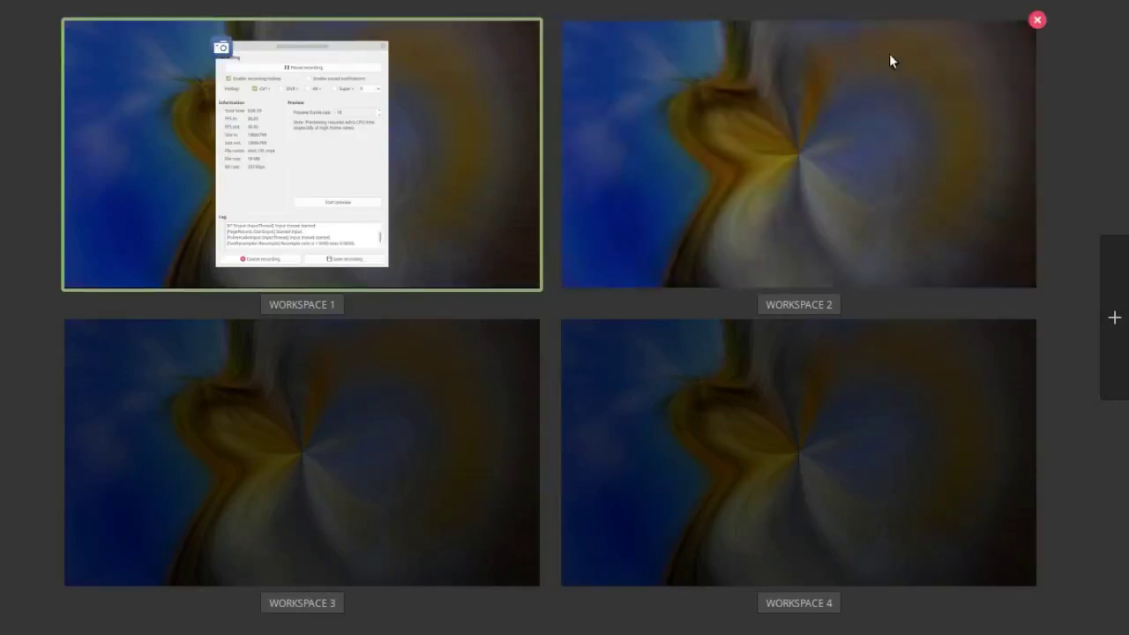
pyautogui.moveTo(460, 111)
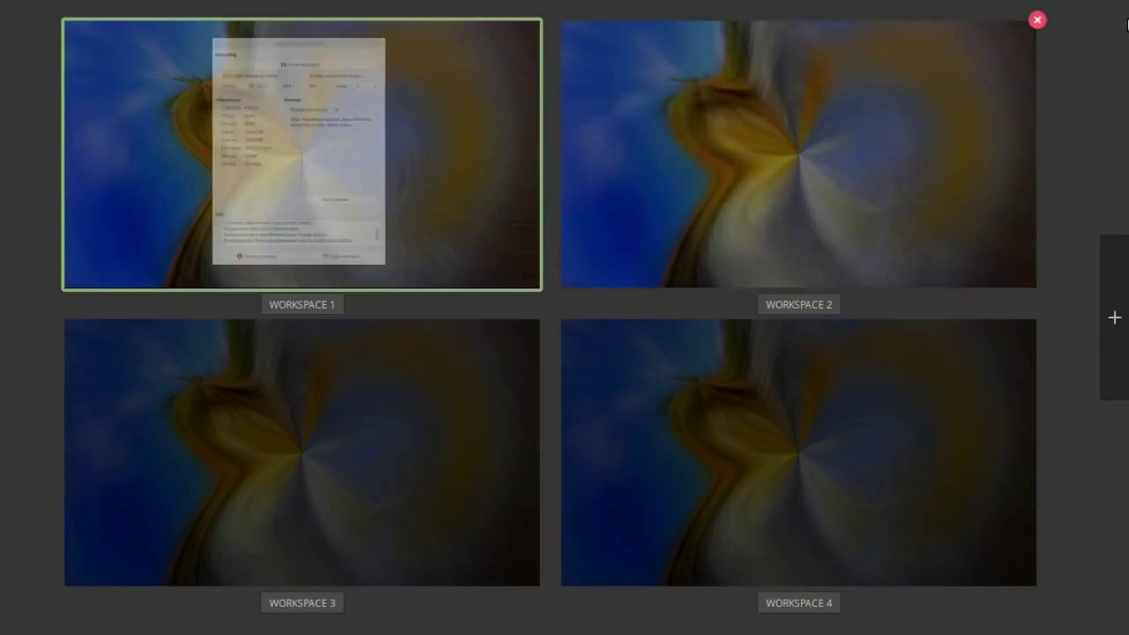
pyautogui.press('Escape')
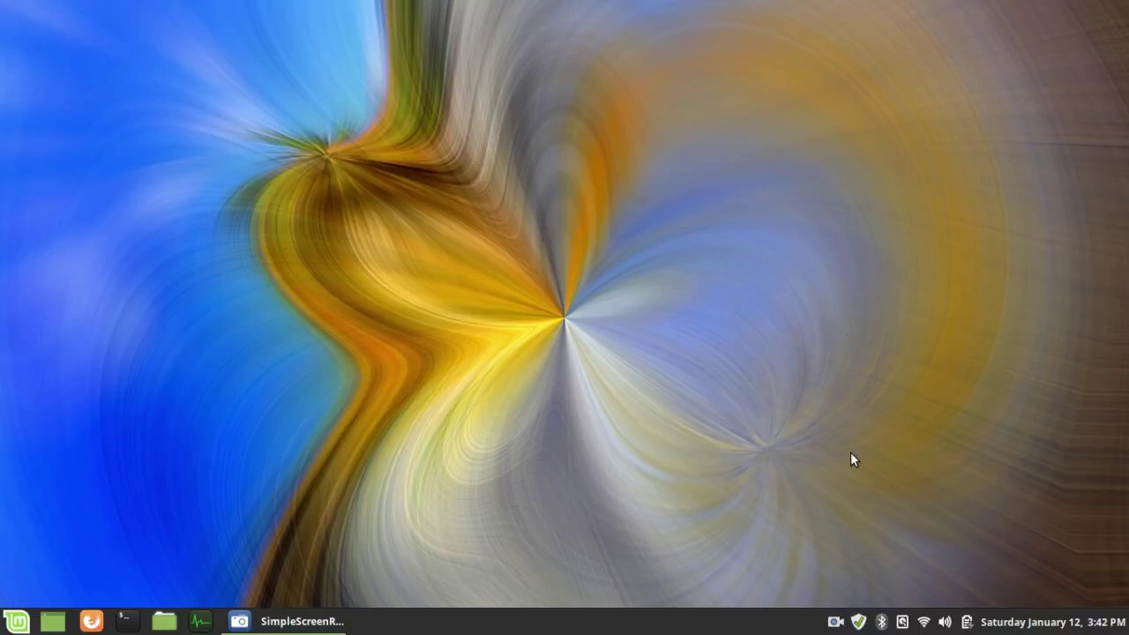
# - Open the Linux kernels list from the Update Manager and continue past its caution page
pyautogui.click(859, 622)
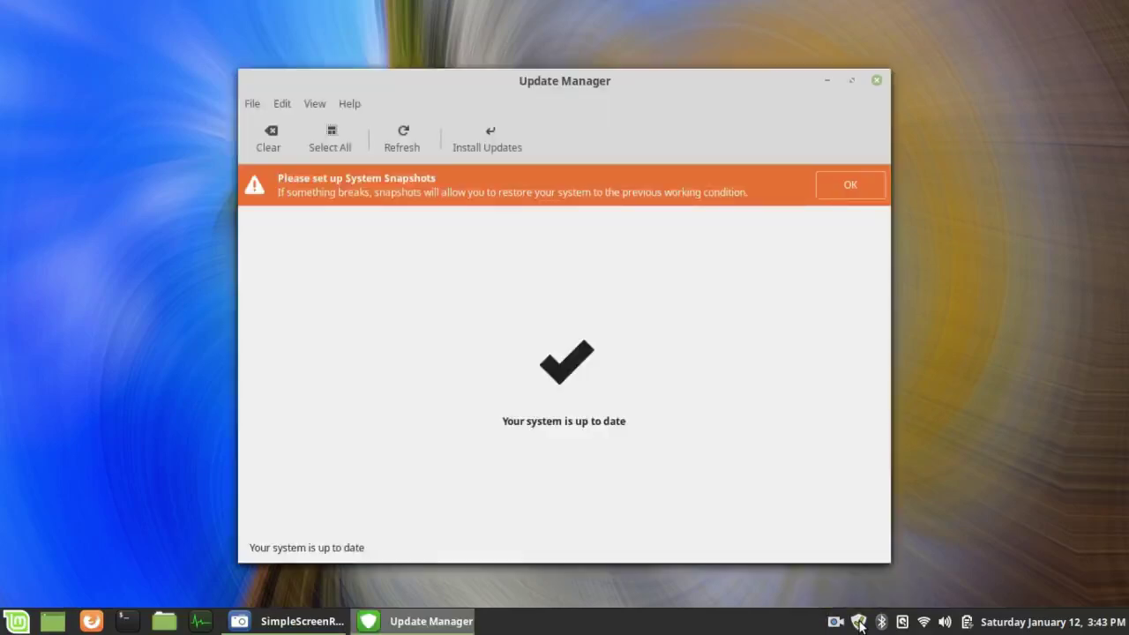
pyautogui.click(316, 105)
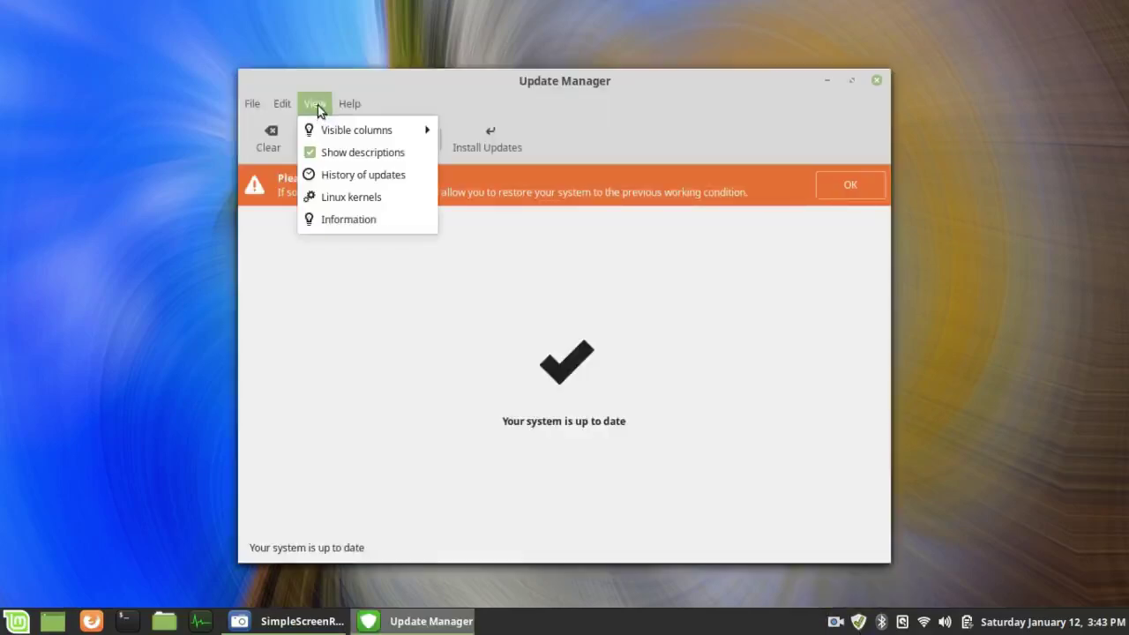
pyautogui.click(329, 203)
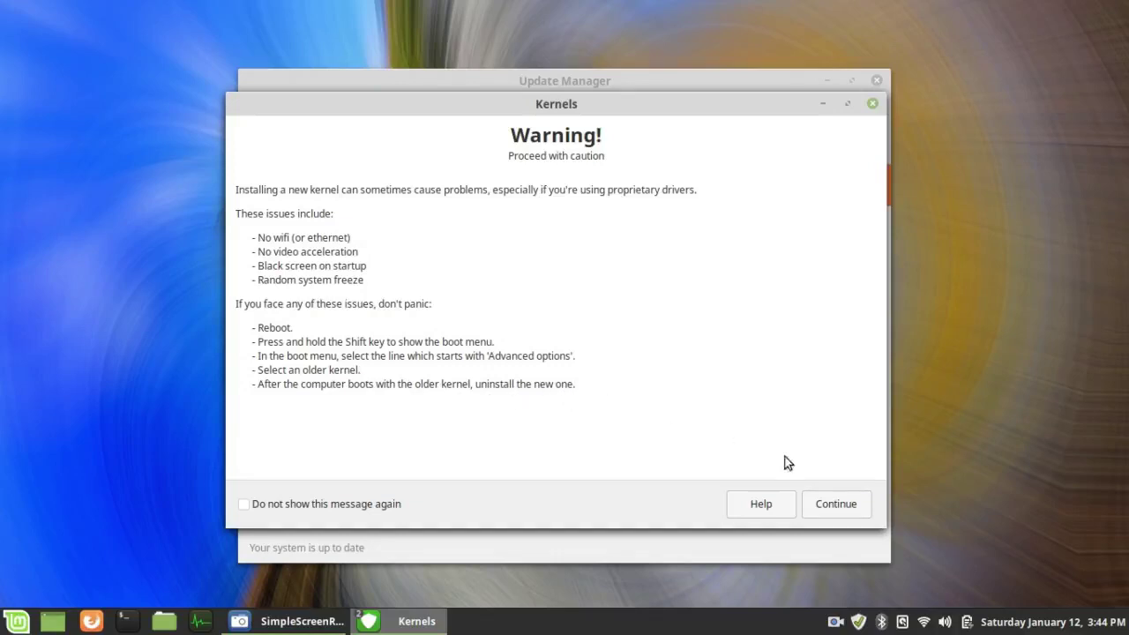
pyautogui.click(836, 504)
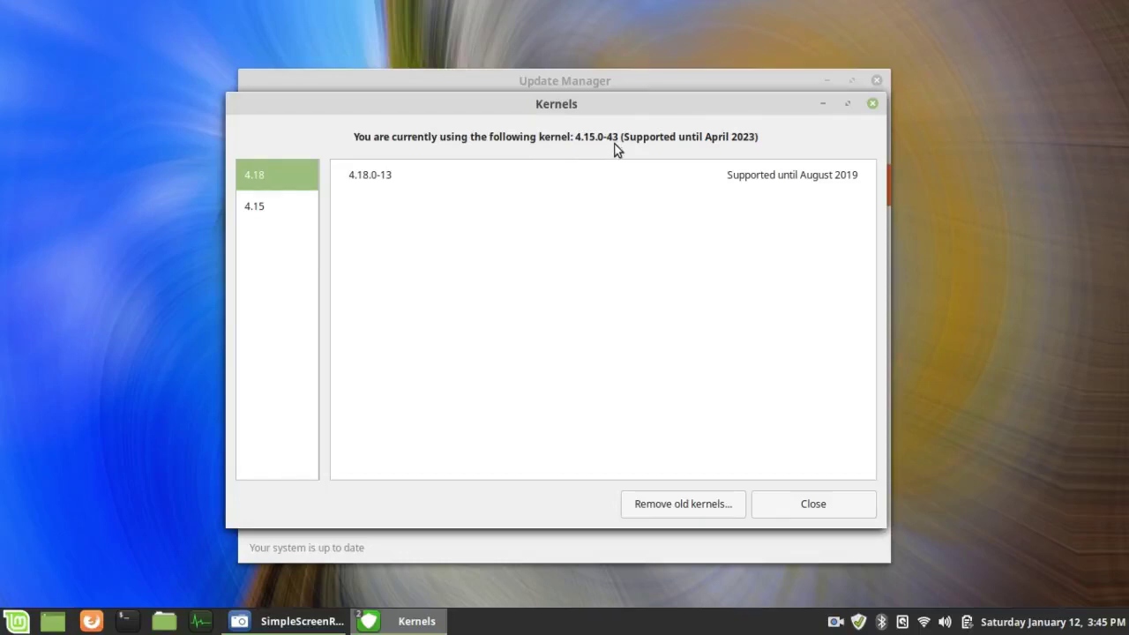
# - Consult the bug reports, changelog and CVE Tracker for kernel 4.18.0-13, closing the browser and its tabs after viewing
pyautogui.click(365, 179)
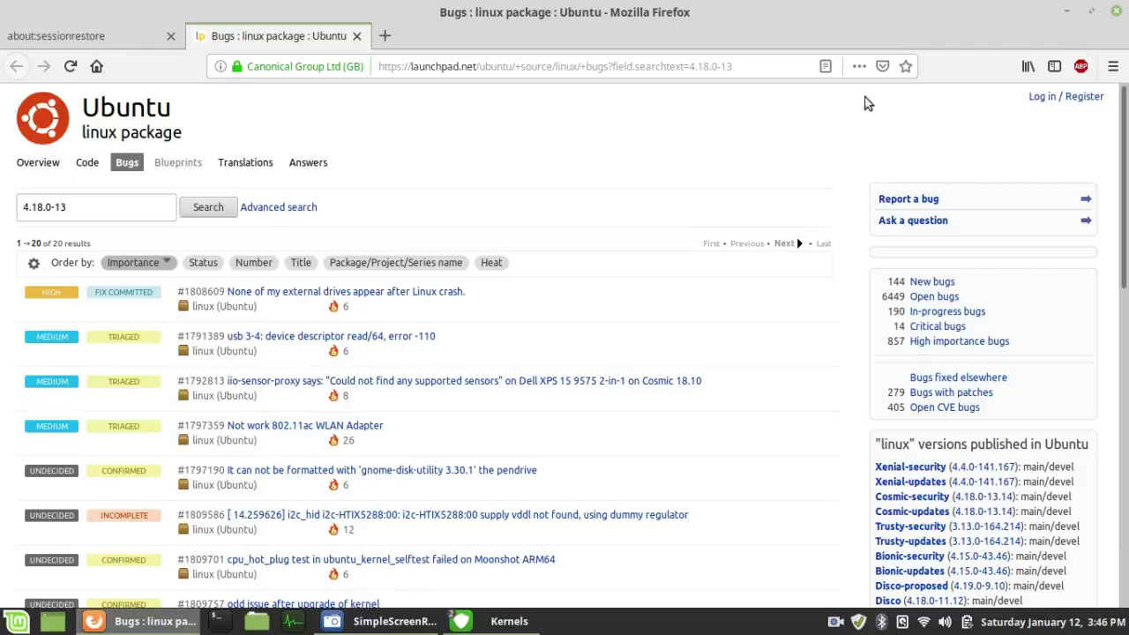
pyautogui.click(1116, 15)
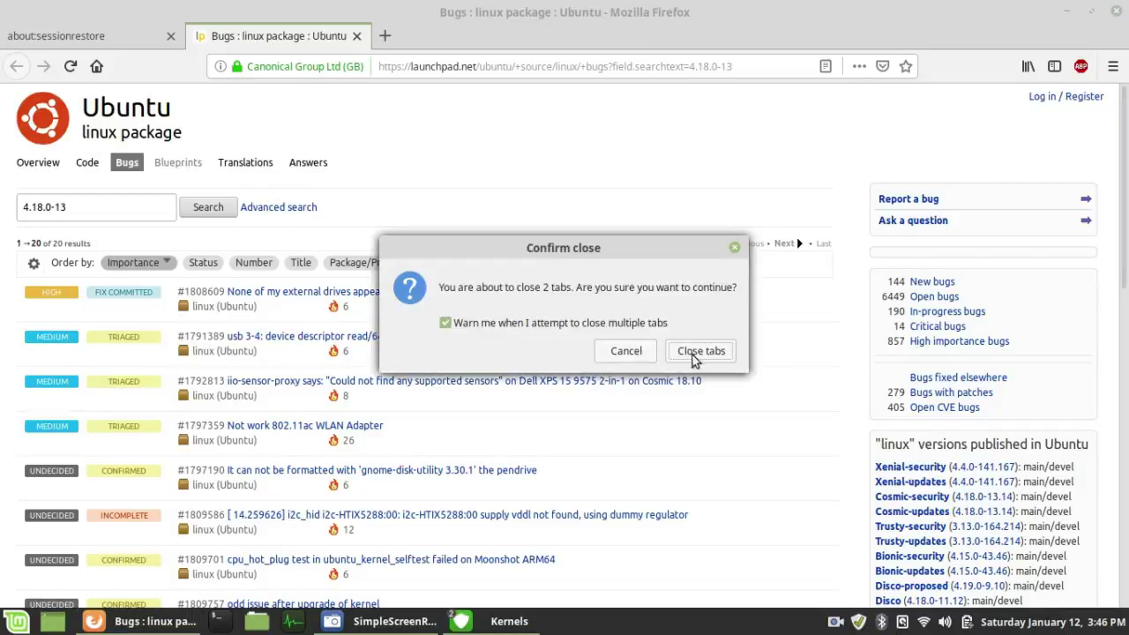
pyautogui.click(698, 351)
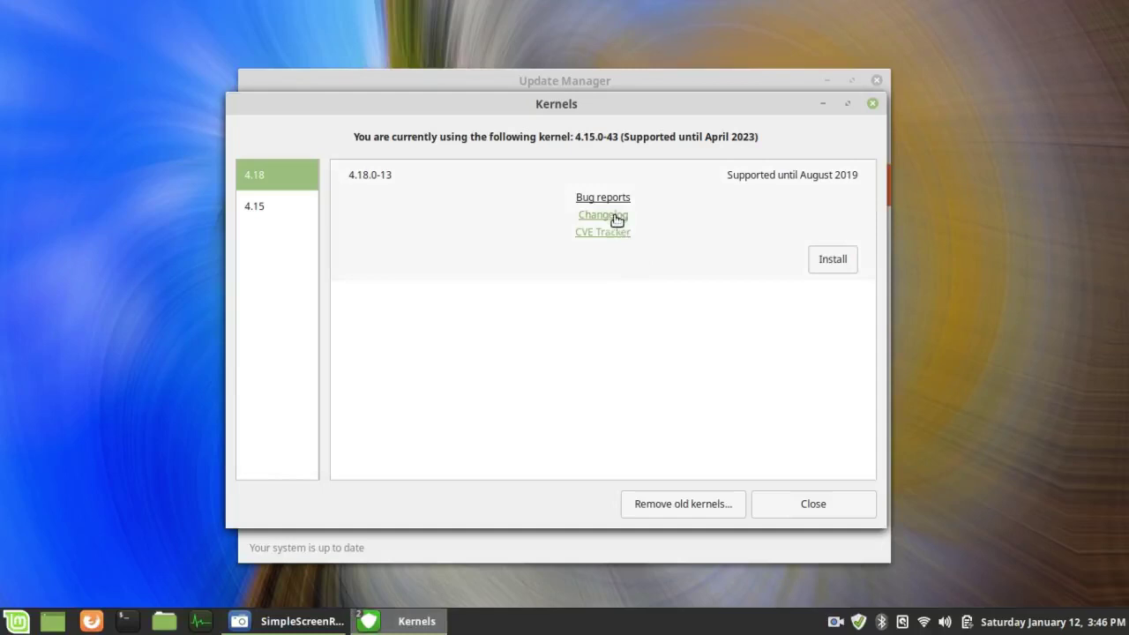
pyautogui.click(615, 218)
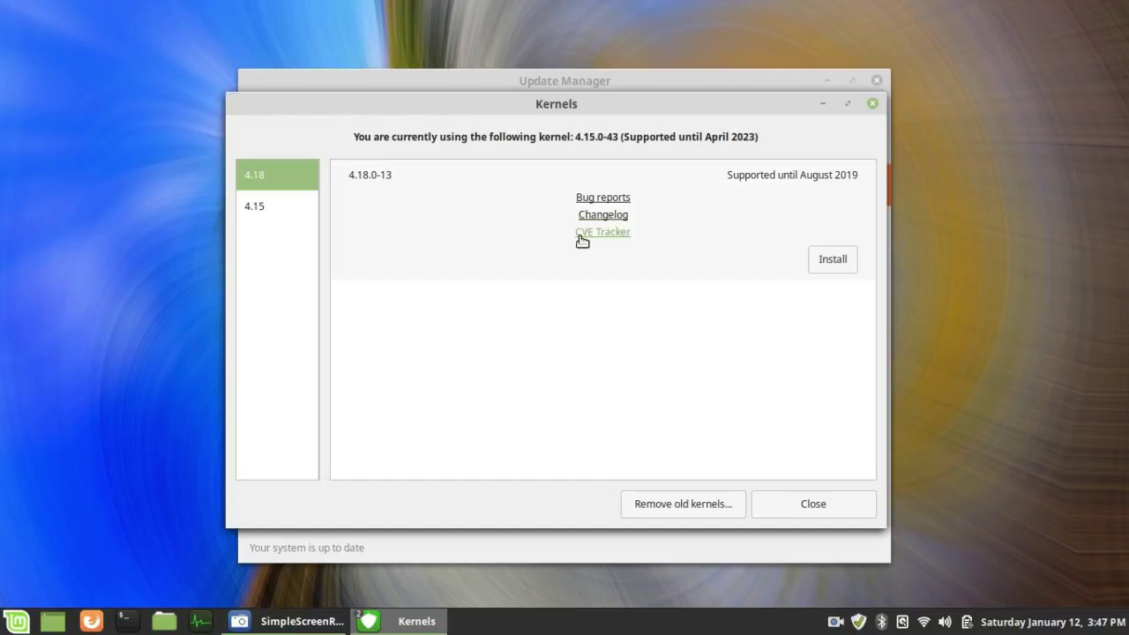
pyautogui.click(584, 234)
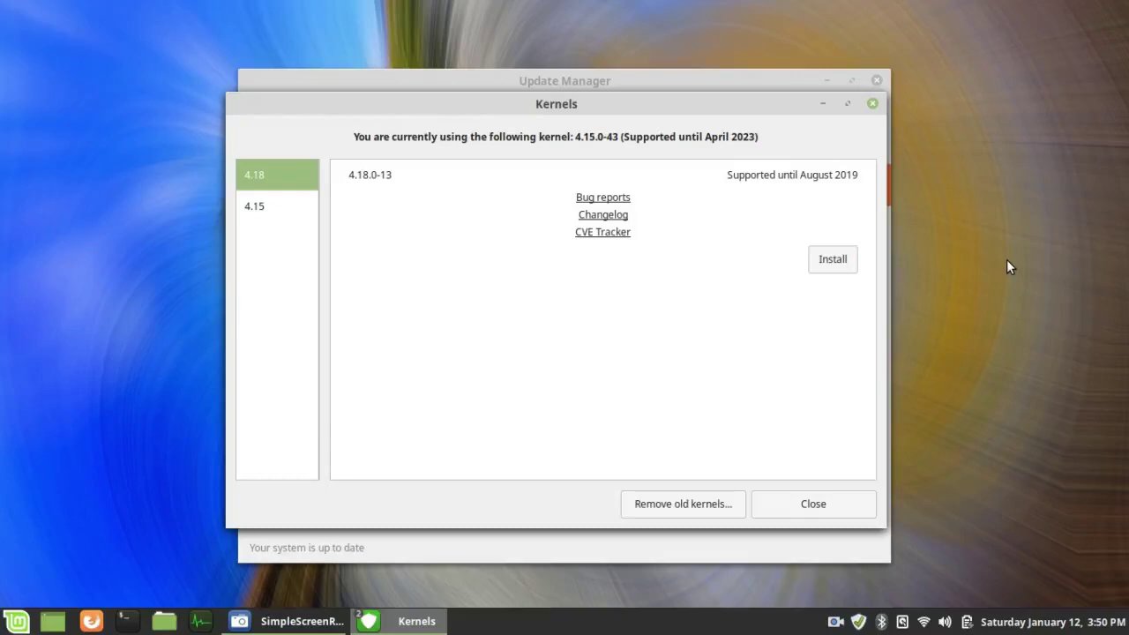
# - Try the install option for kernel 4.18.0-13, and close the Kernels window and the Update Manager without continuing past the caution page
pyautogui.click(833, 259)
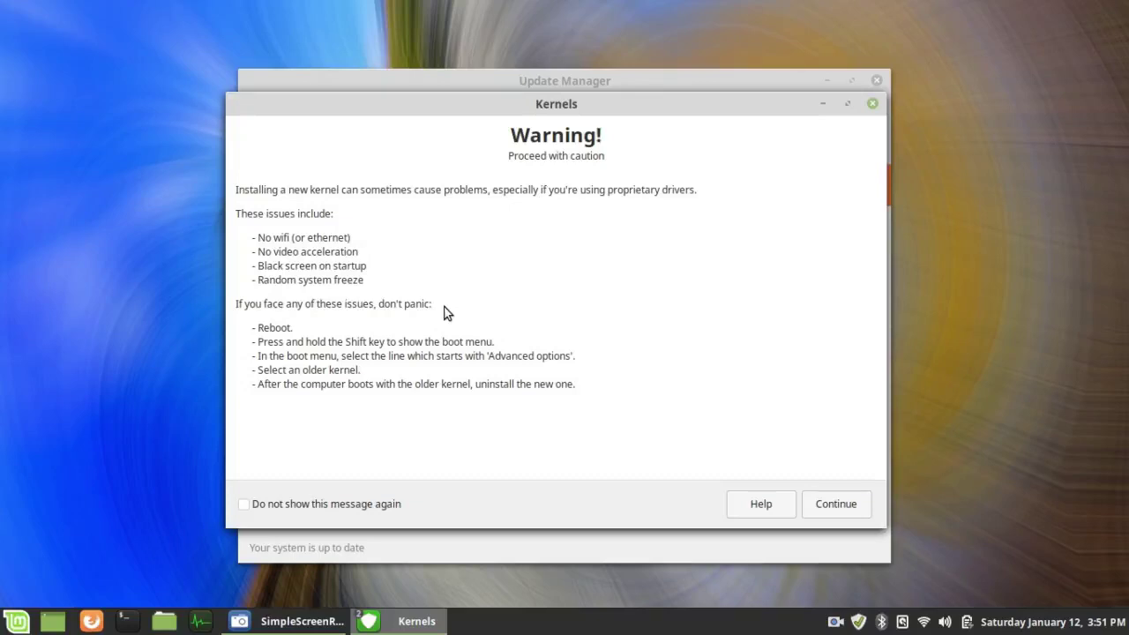
pyautogui.click(872, 104)
pyautogui.click(876, 80)
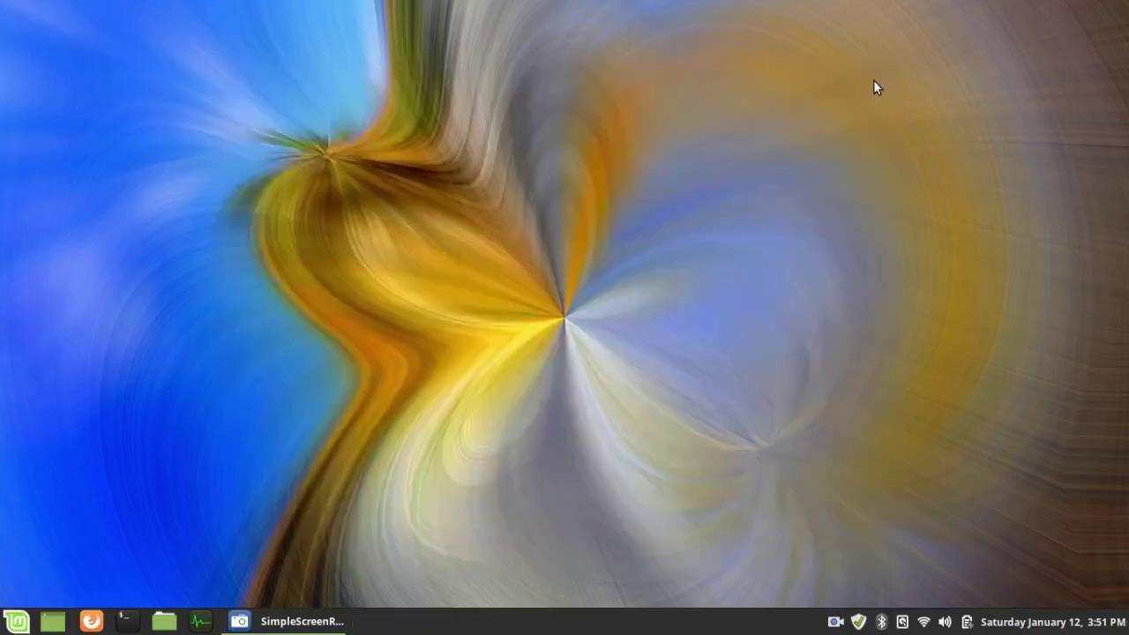